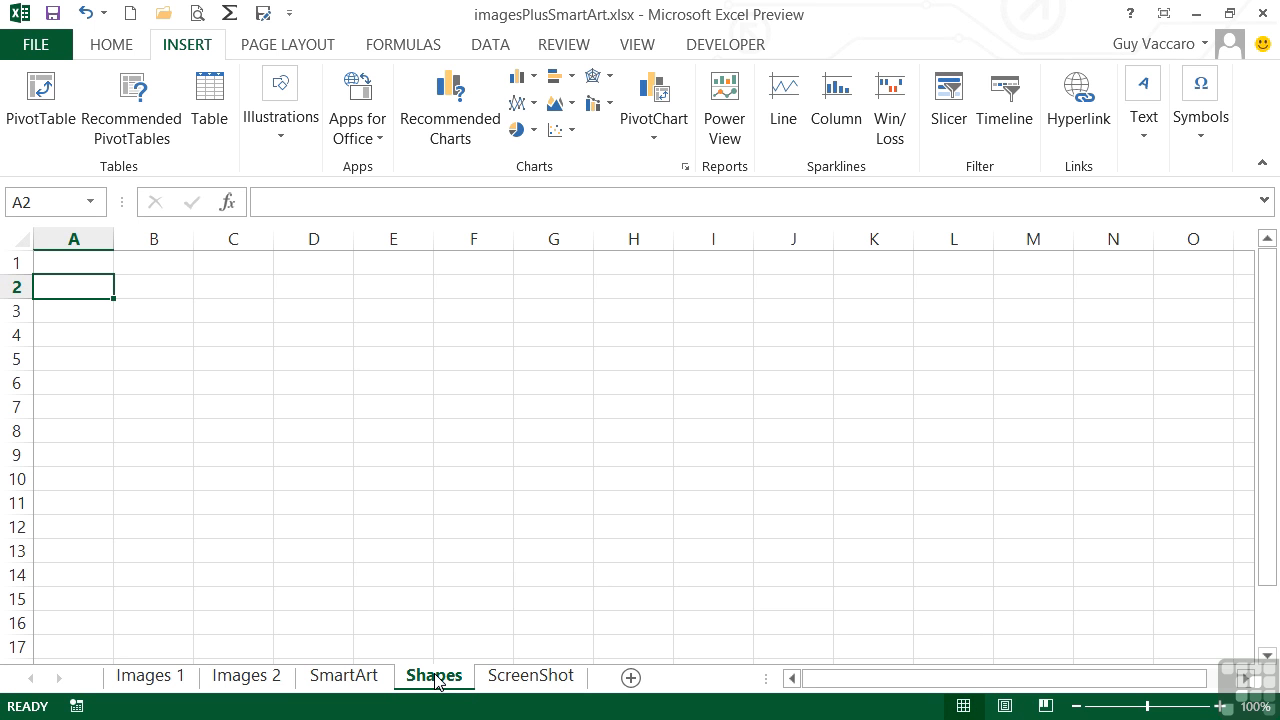
Draw a rectangle shape about 1.28" high and 2.29" wide over columns C to F, from row 3 to row 9.
click(281, 140)
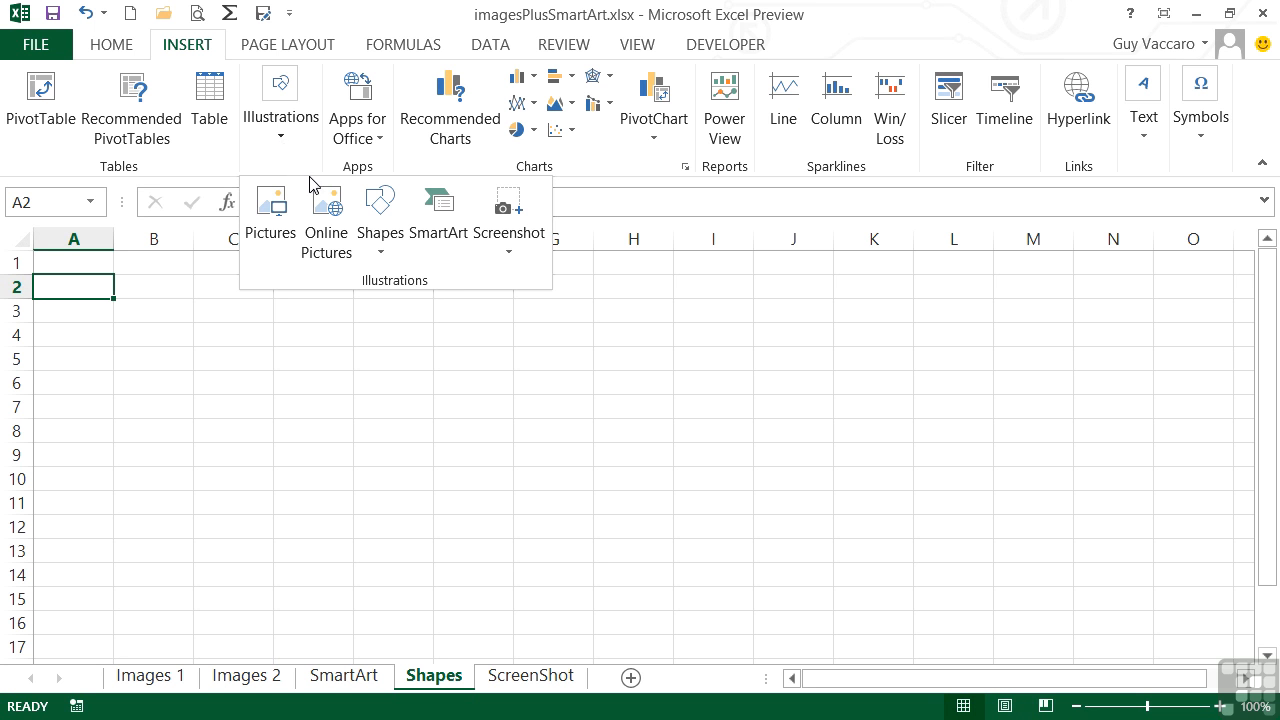
click(383, 256)
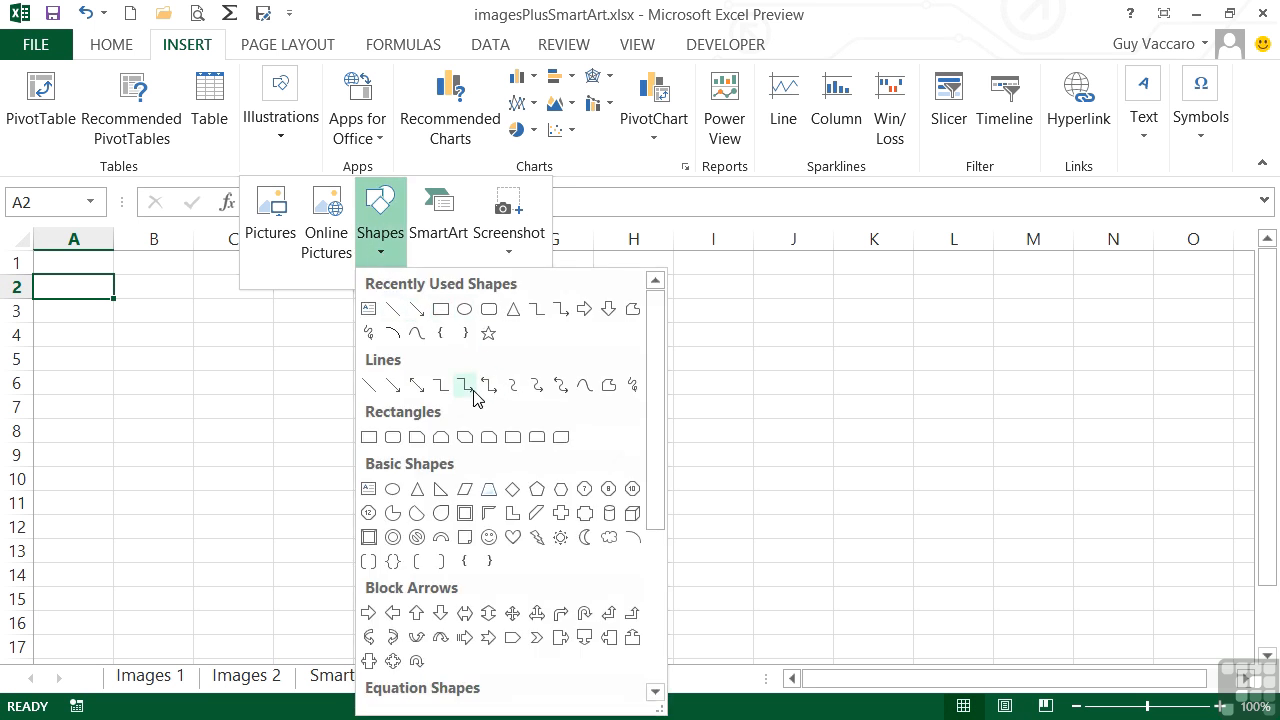
drag(657, 523, 657, 622)
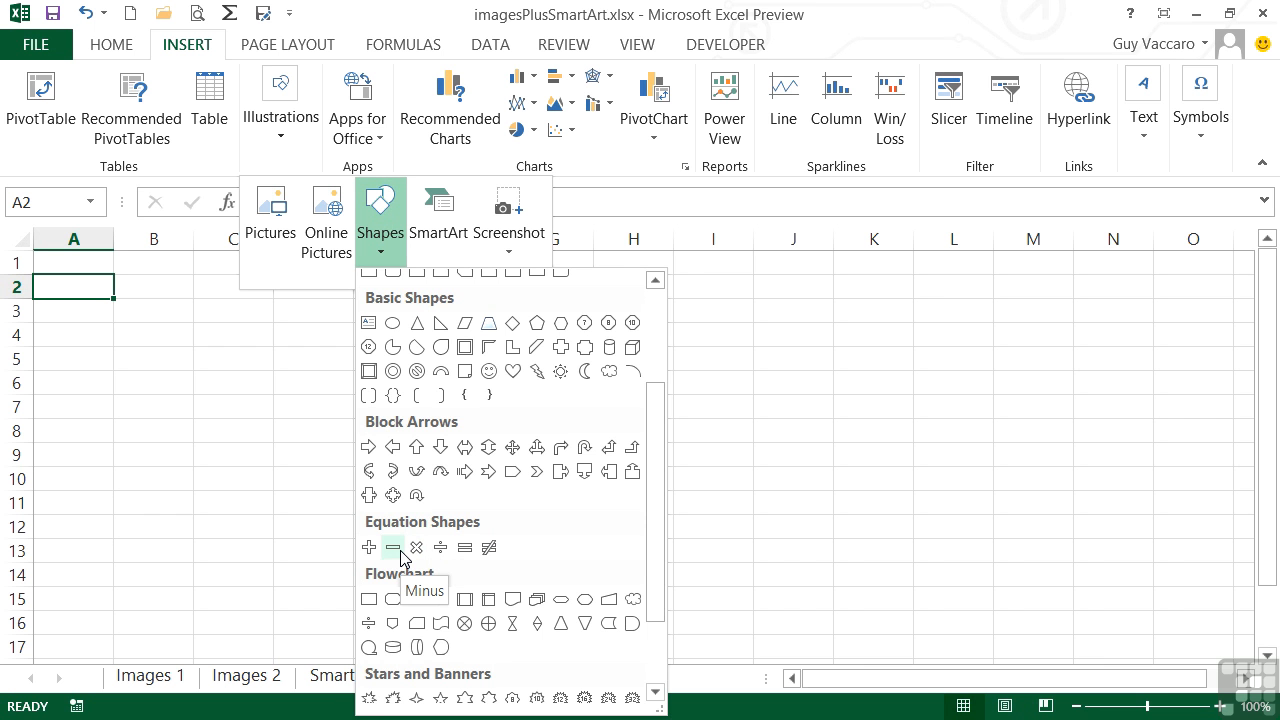
drag(657, 620, 652, 690)
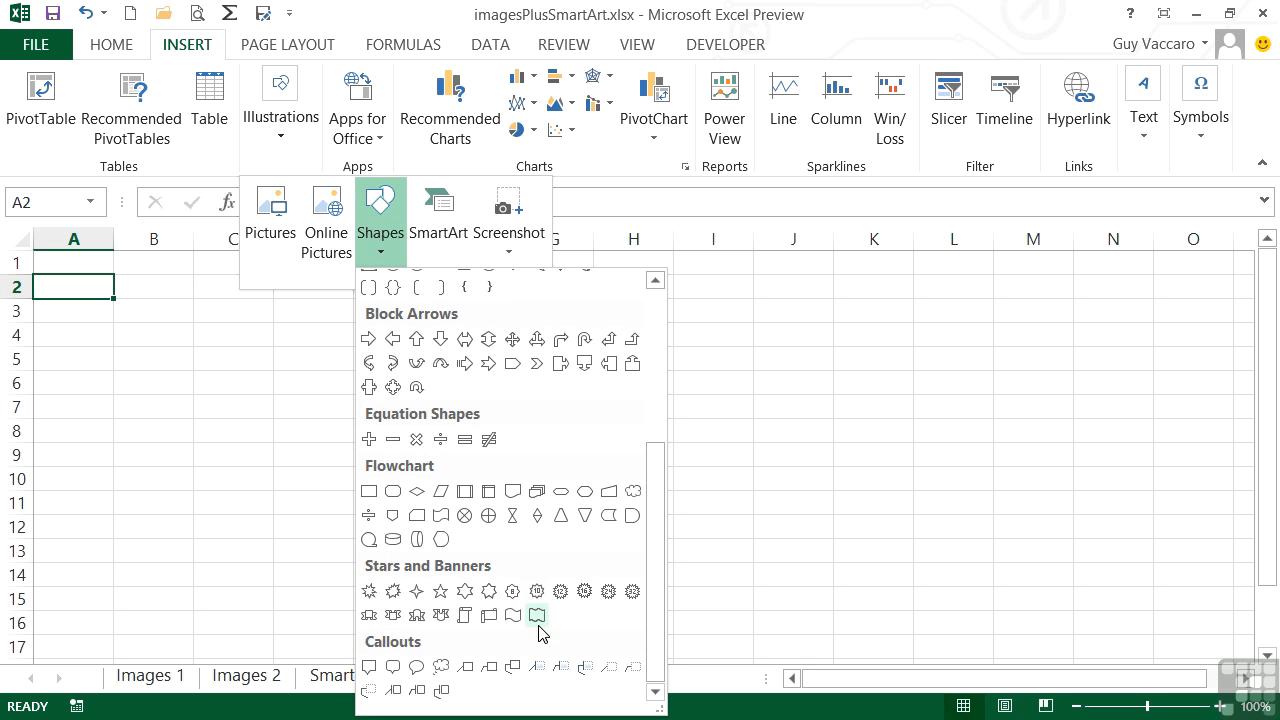
drag(652, 655, 650, 480)
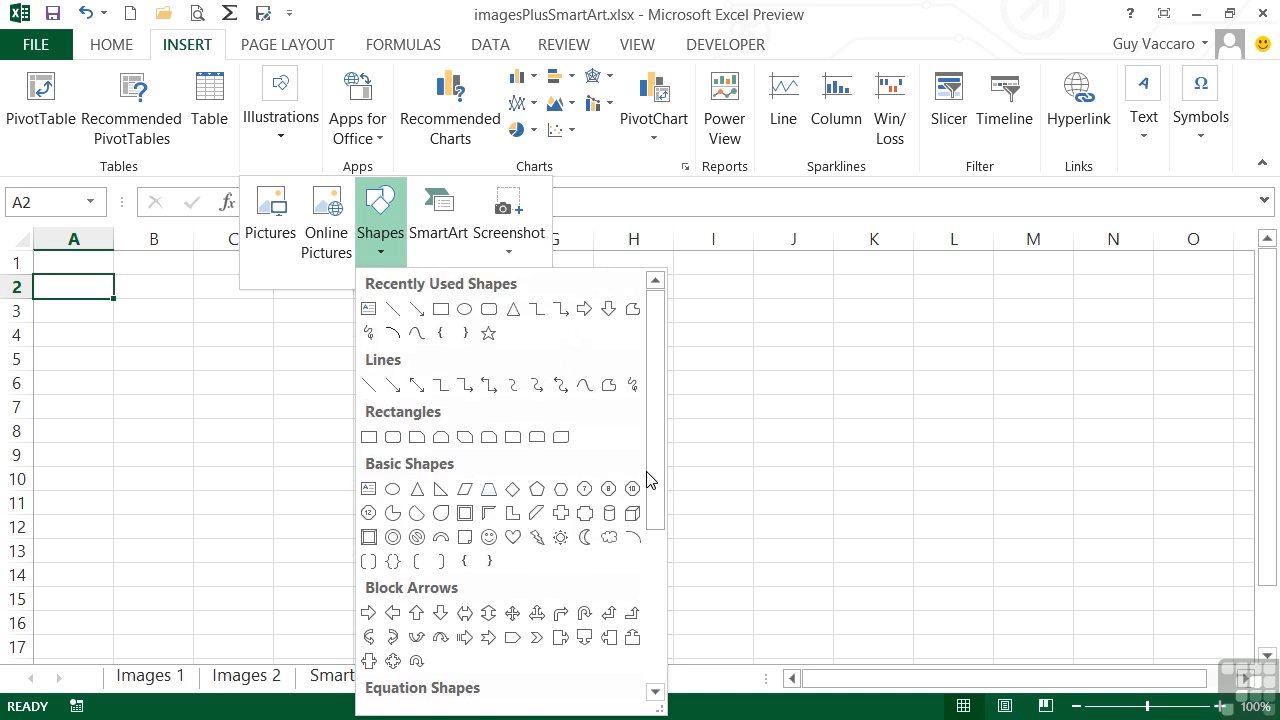
click(369, 438)
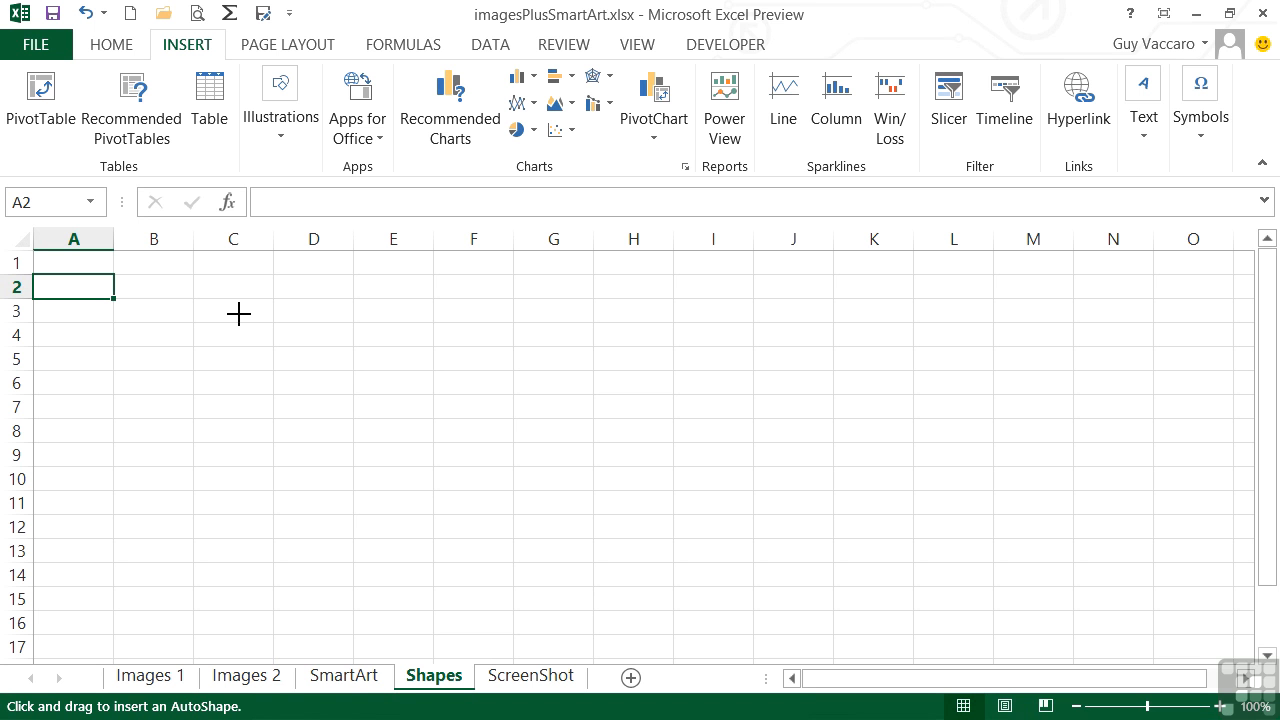
mouse_move(238, 314)
mouse_down()
mouse_move(260, 354)
mouse_move(320, 397)
mouse_move(443, 457)
mouse_move(549, 461)
mouse_move(577, 514)
mouse_move(669, 554)
mouse_move(539, 489)
mouse_move(516, 456)
mouse_move(514, 467)
mouse_up()
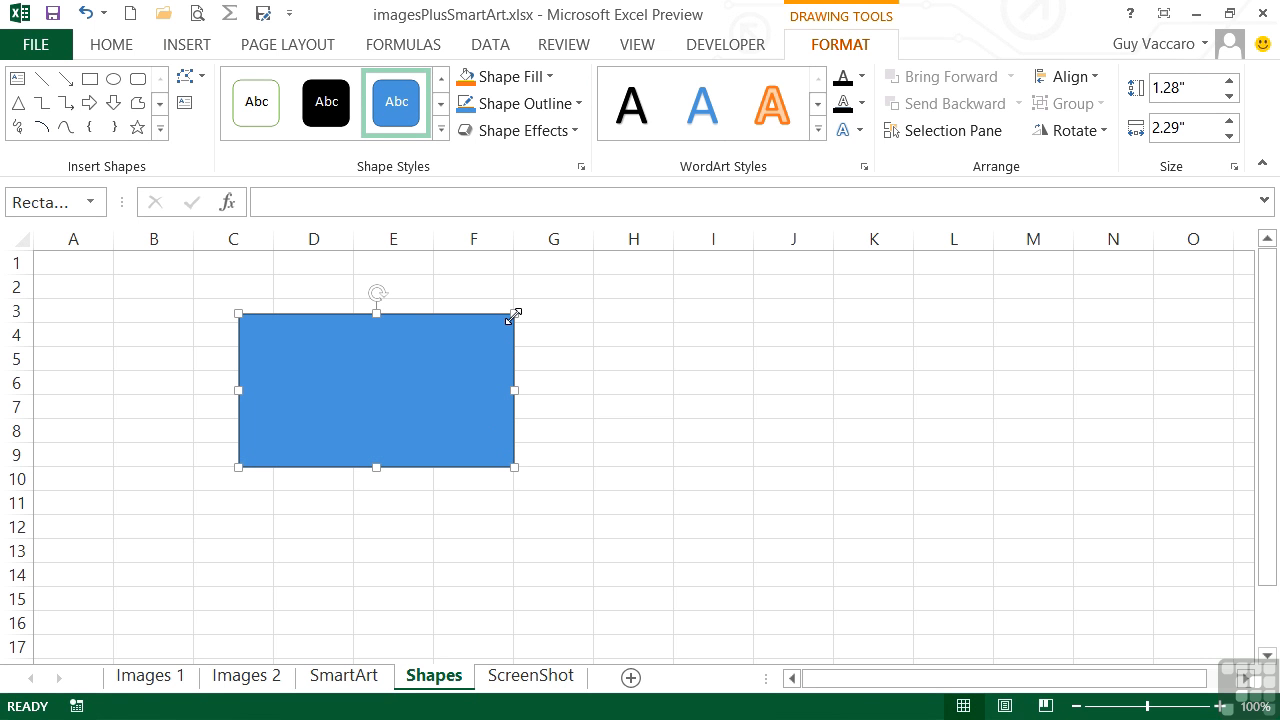
Resize the rectangle to about 1.2" high and 2.4" wide using its sizing handles, and leave it deselected.
drag(514, 314, 464, 321)
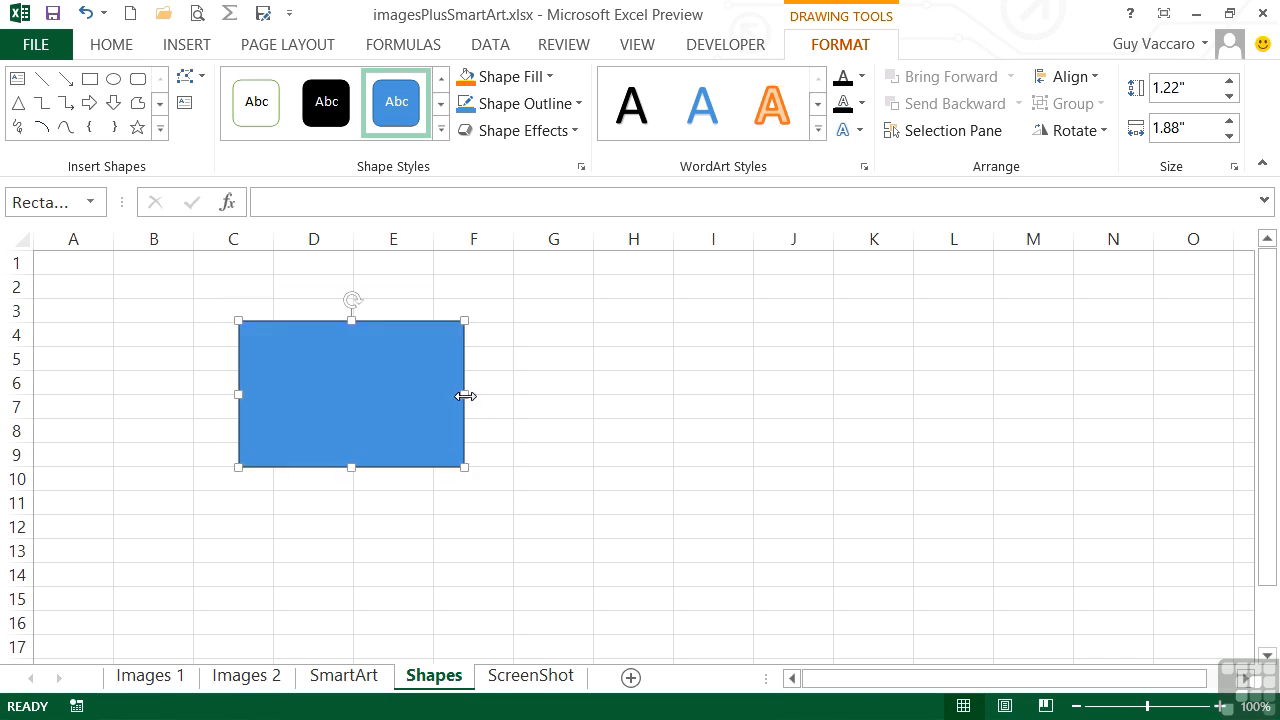
drag(465, 396, 528, 397)
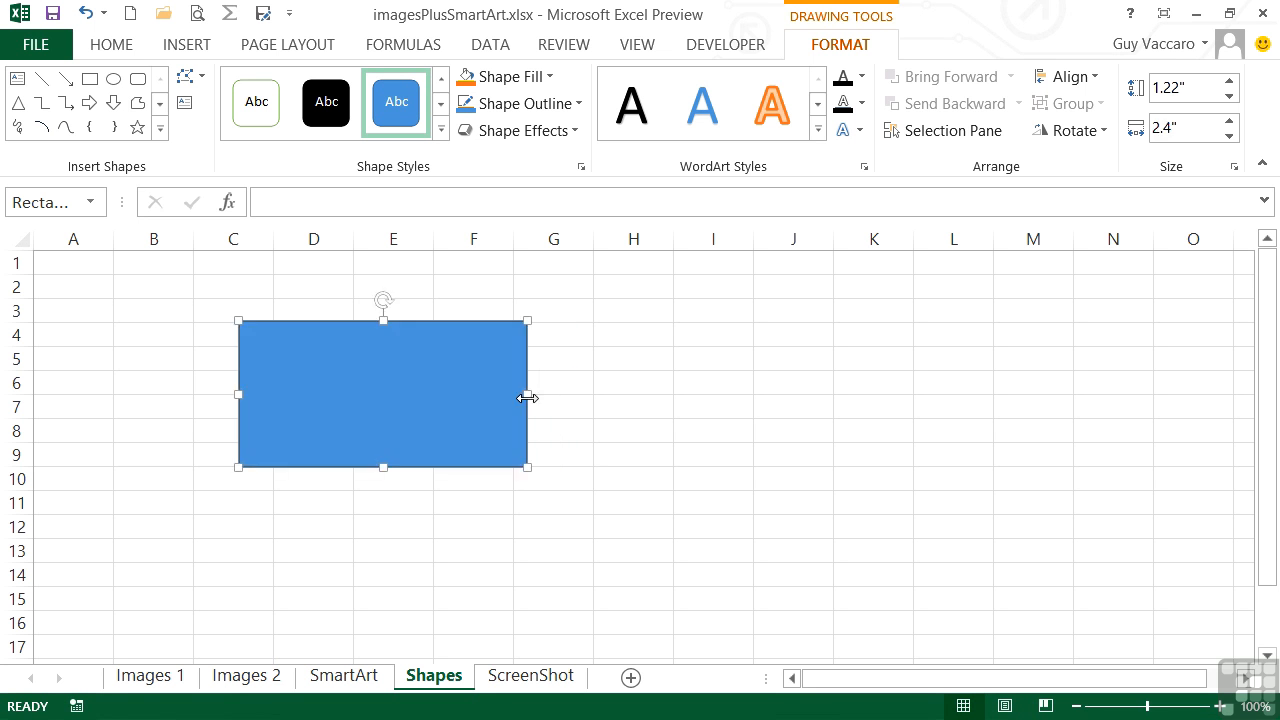
mouse_move(383, 320)
mouse_down()
mouse_move(377, 380)
mouse_move(377, 322)
mouse_up()
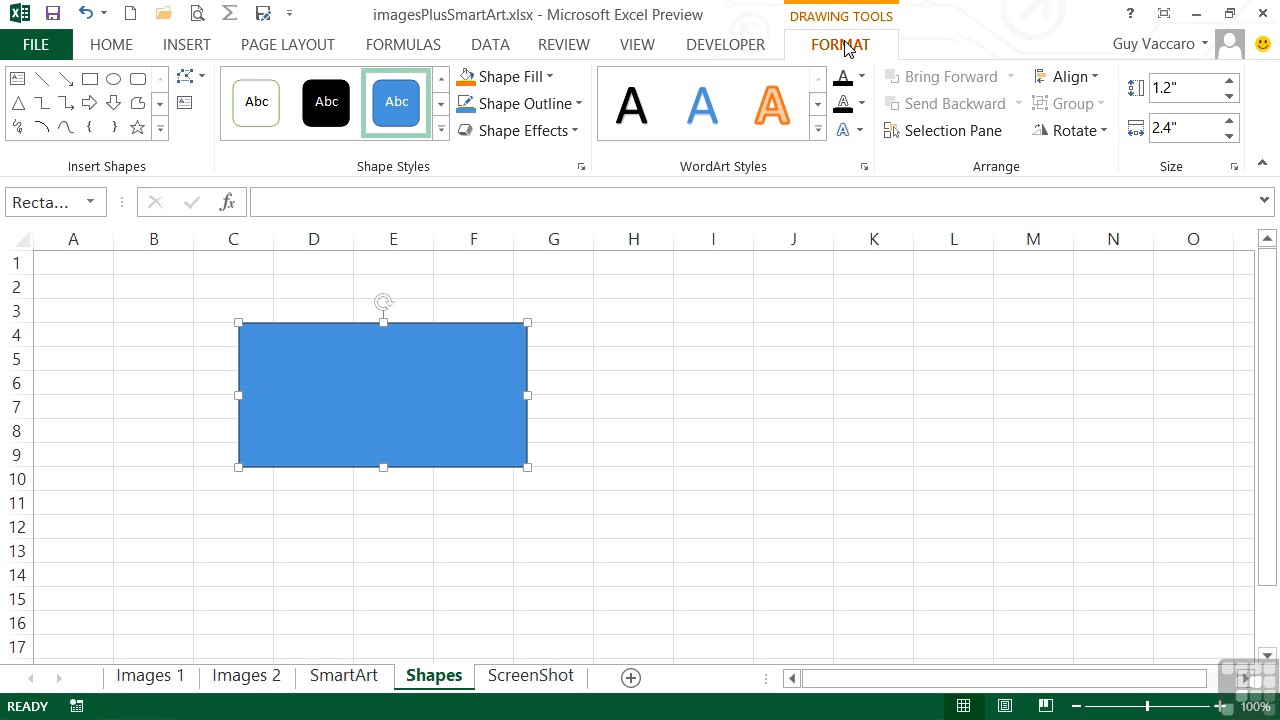
click(706, 374)
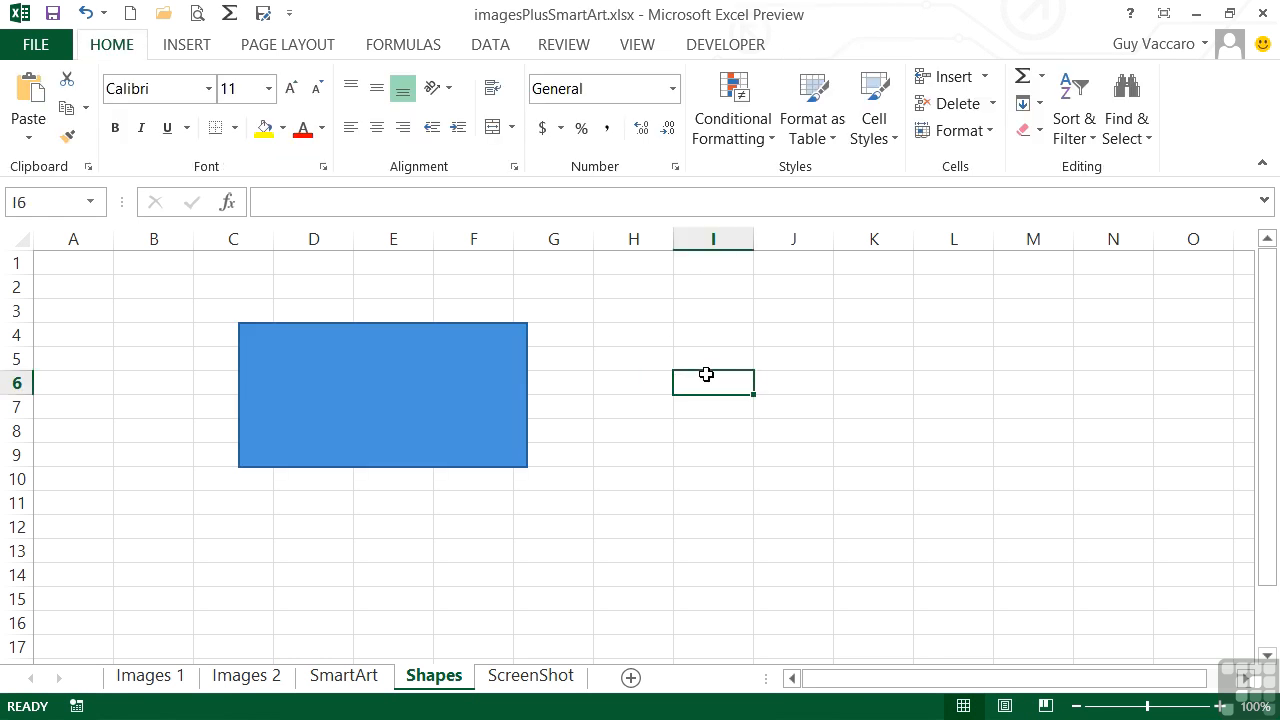
click(437, 397)
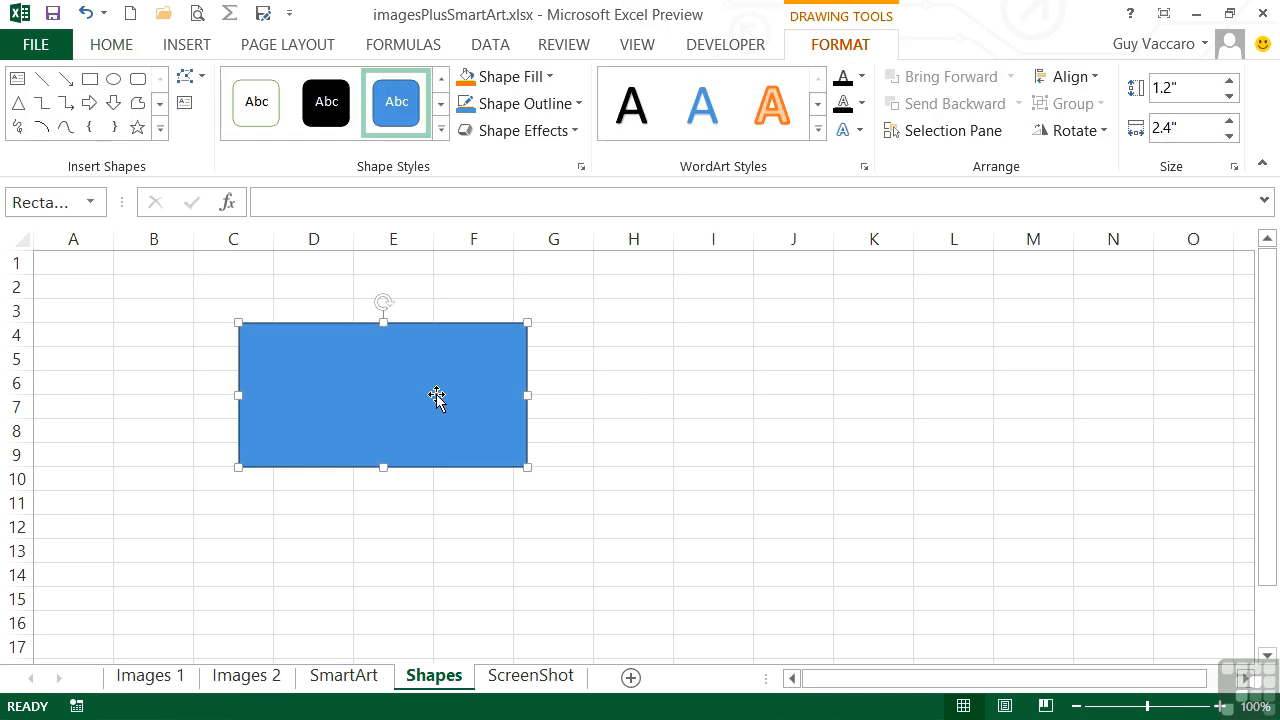
click(643, 357)
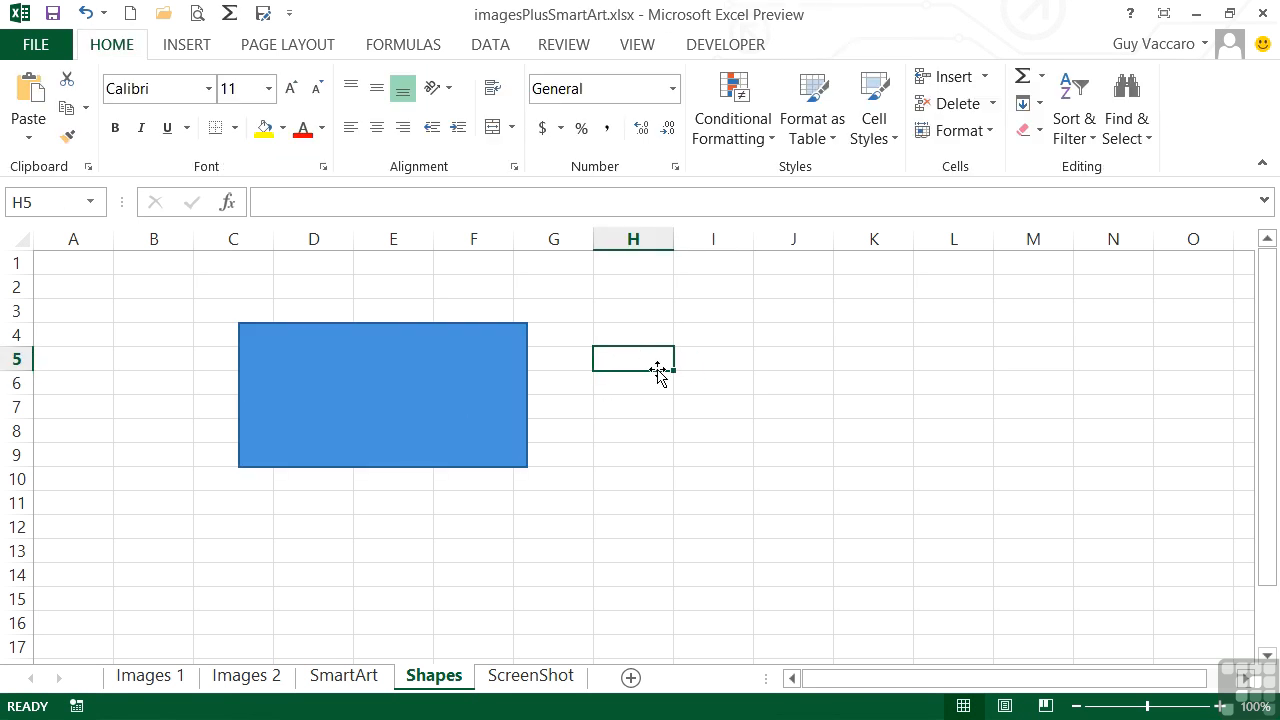
Draw a Smiley Face shape about 1.7" high and 2.12" wide over columns I to L, beside the rectangle.
click(198, 52)
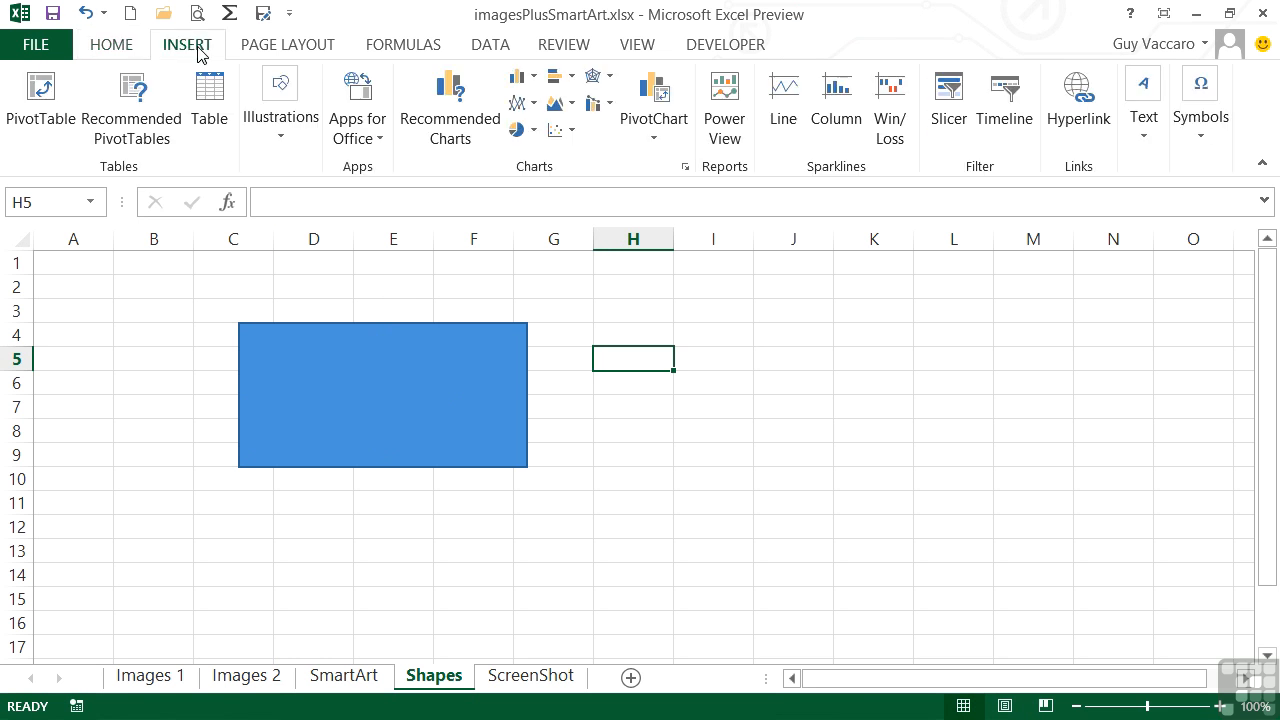
click(286, 150)
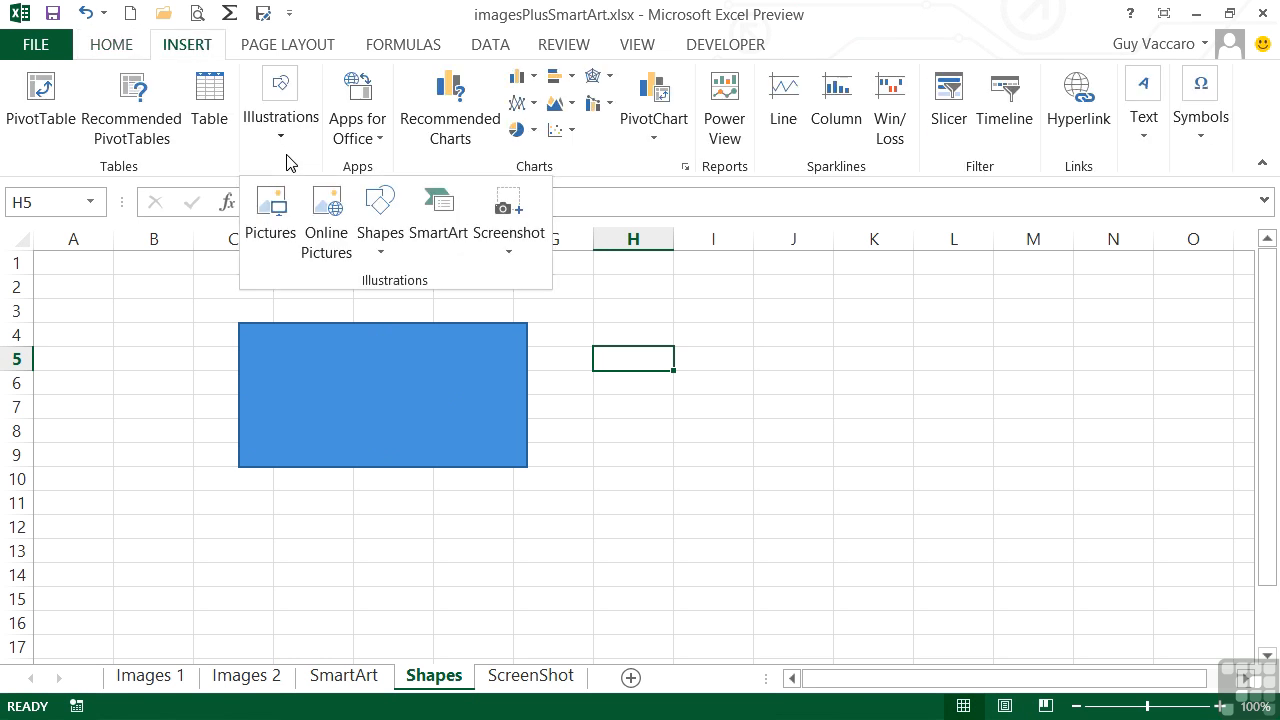
click(381, 262)
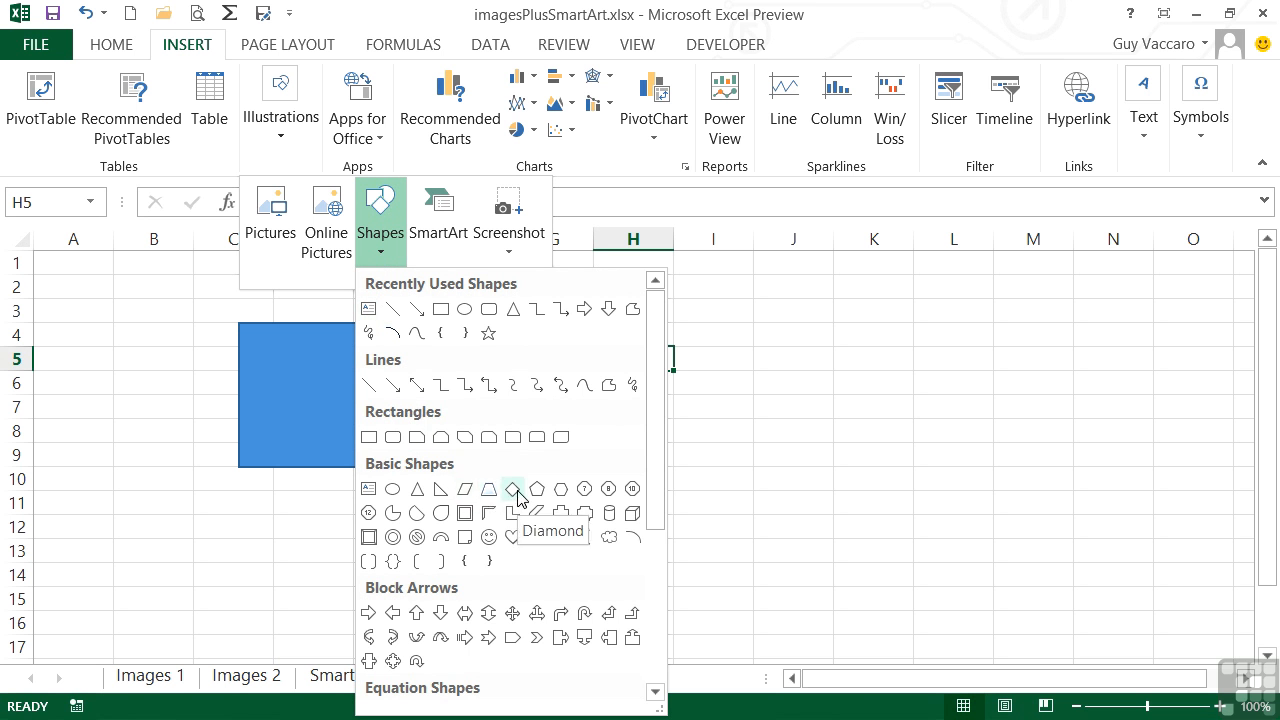
click(489, 538)
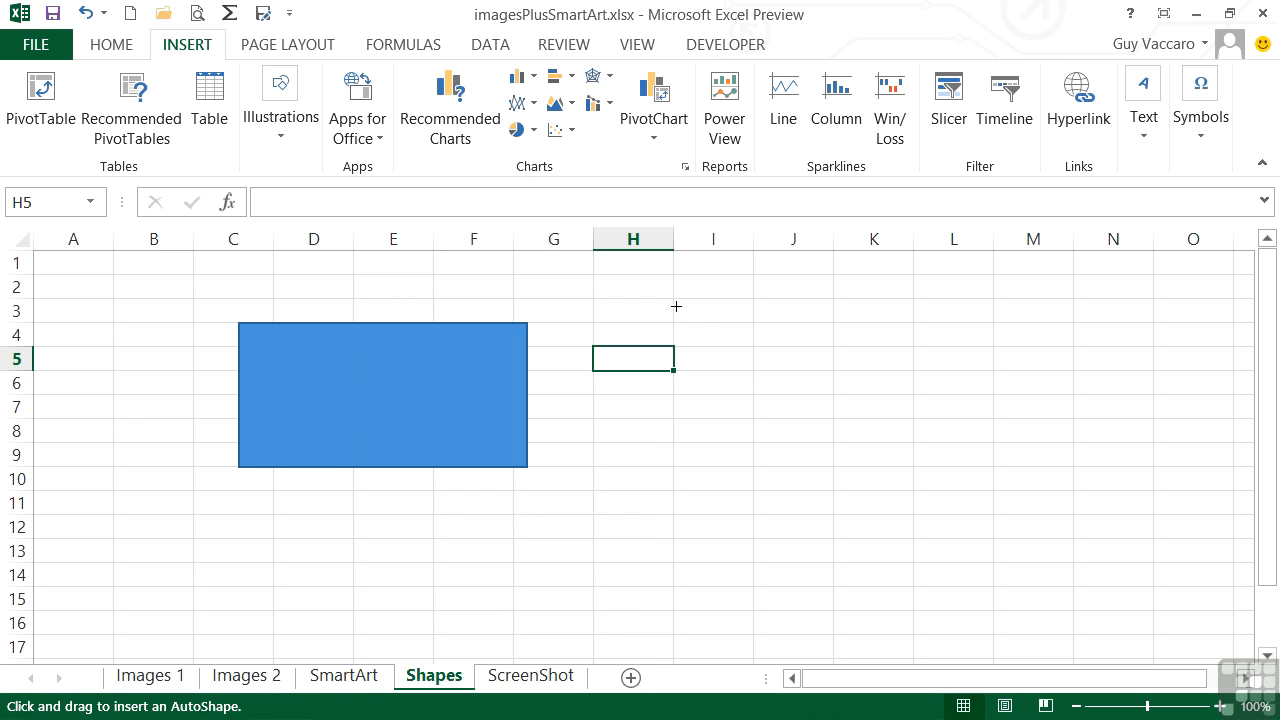
mouse_move(676, 301)
mouse_down()
mouse_move(783, 446)
mouse_move(914, 466)
mouse_move(837, 460)
mouse_move(849, 497)
mouse_move(944, 501)
mouse_move(1009, 392)
mouse_move(957, 437)
mouse_move(711, 469)
mouse_move(869, 509)
mouse_move(929, 506)
mouse_up()
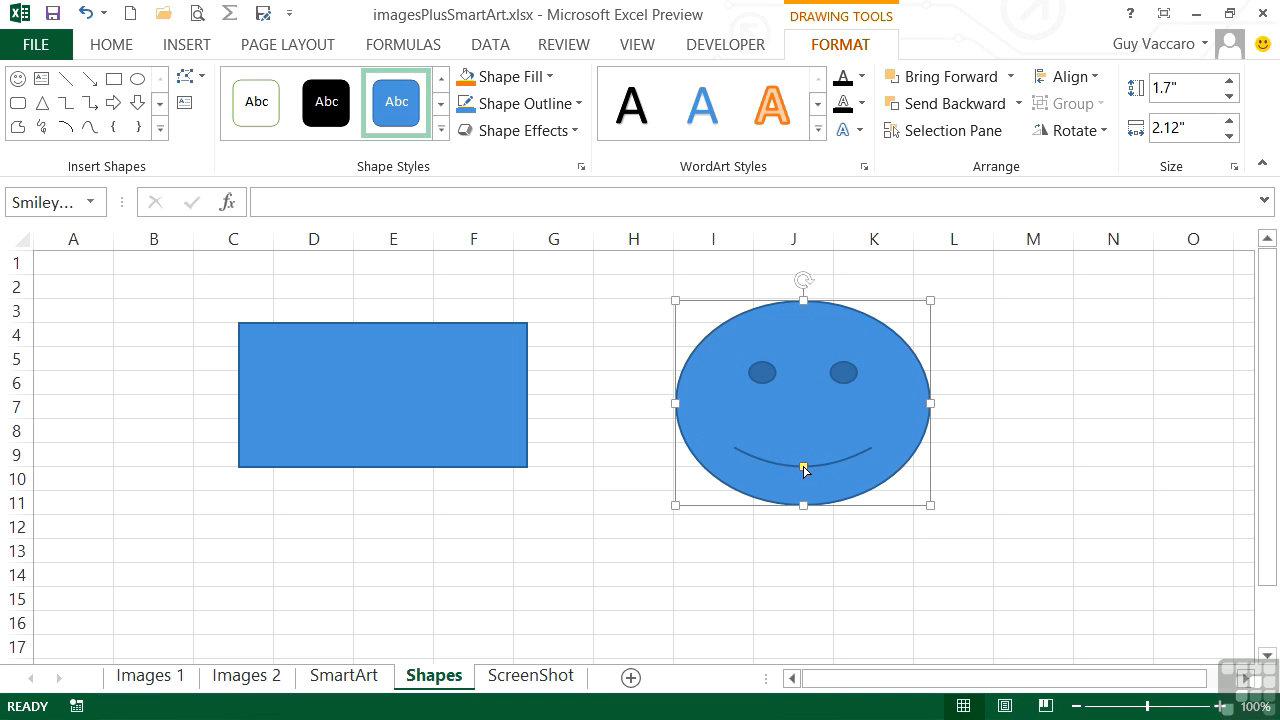
Bend the smiley face's mouth into a frown, readjust it to a slight smile, and deselect the shape.
drag(804, 468, 806, 434)
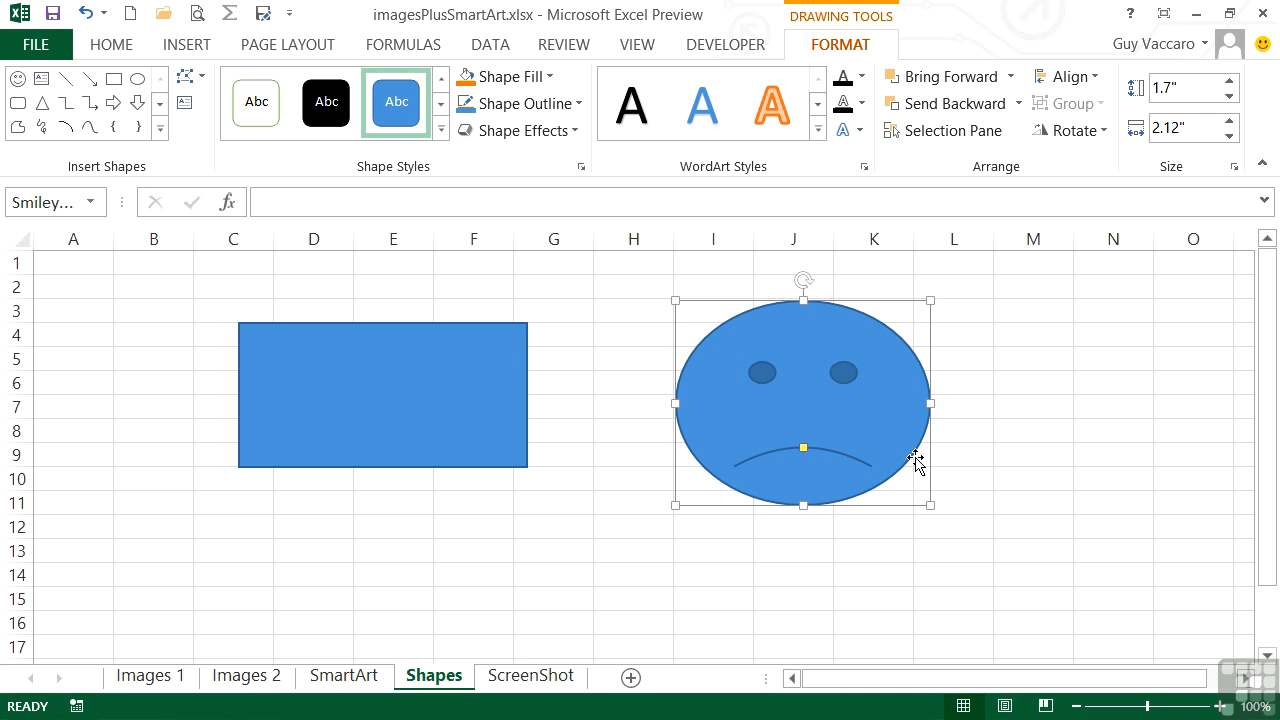
click(1033, 449)
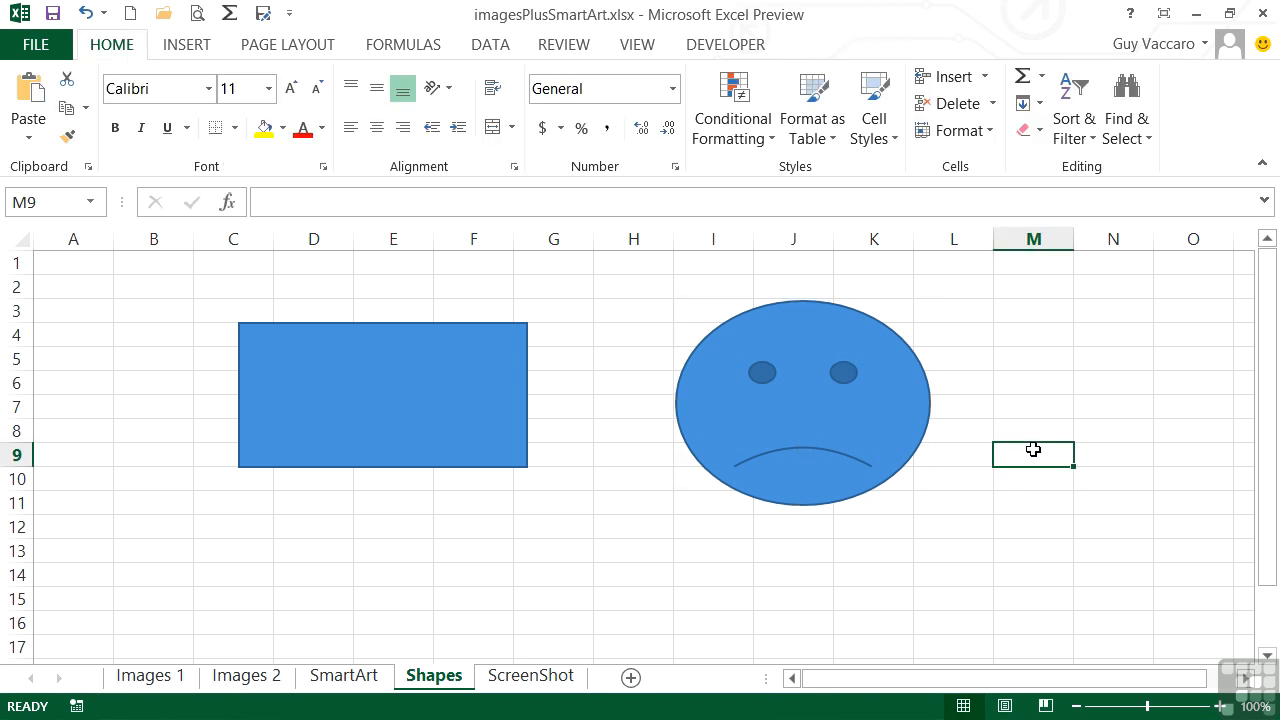
click(905, 424)
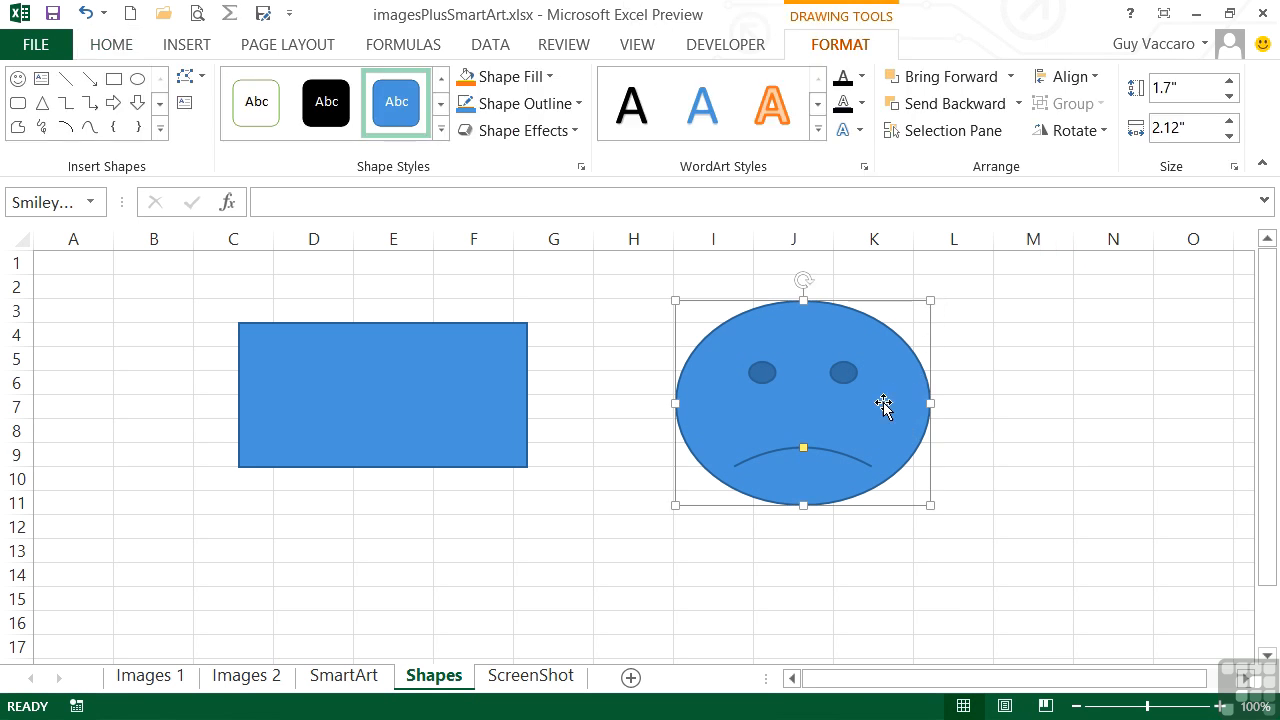
drag(803, 449, 805, 466)
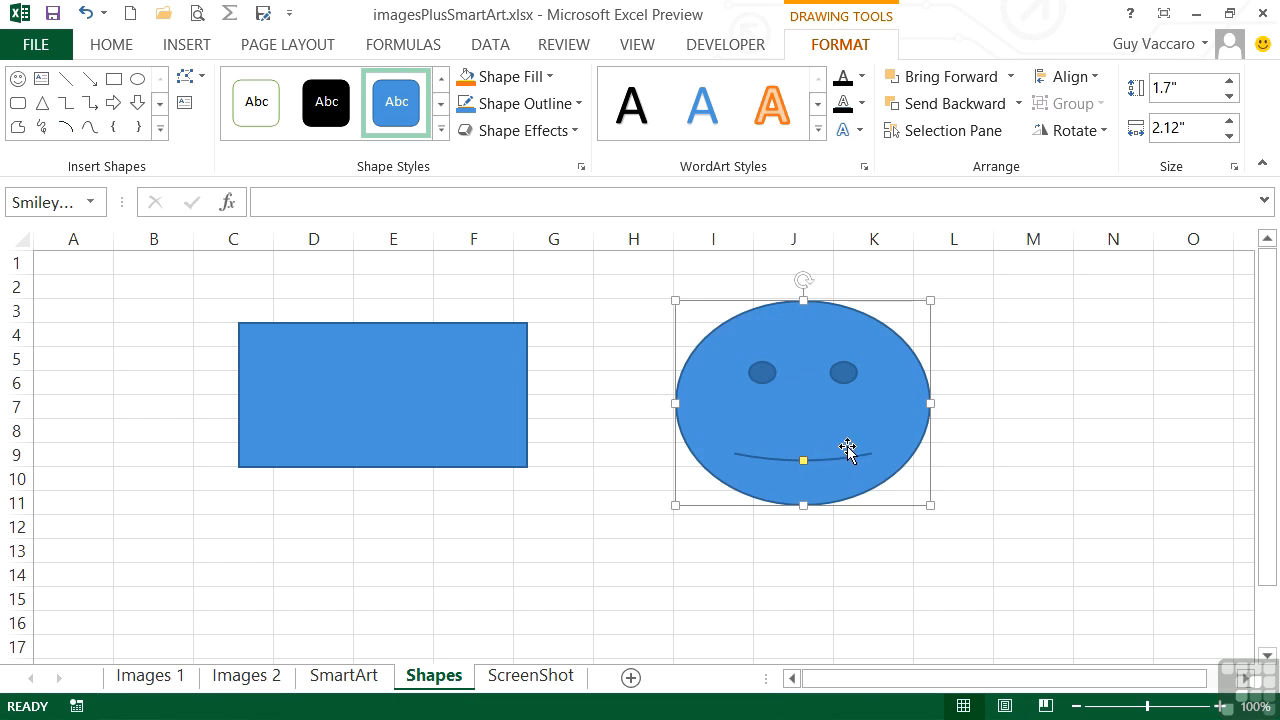
click(958, 475)
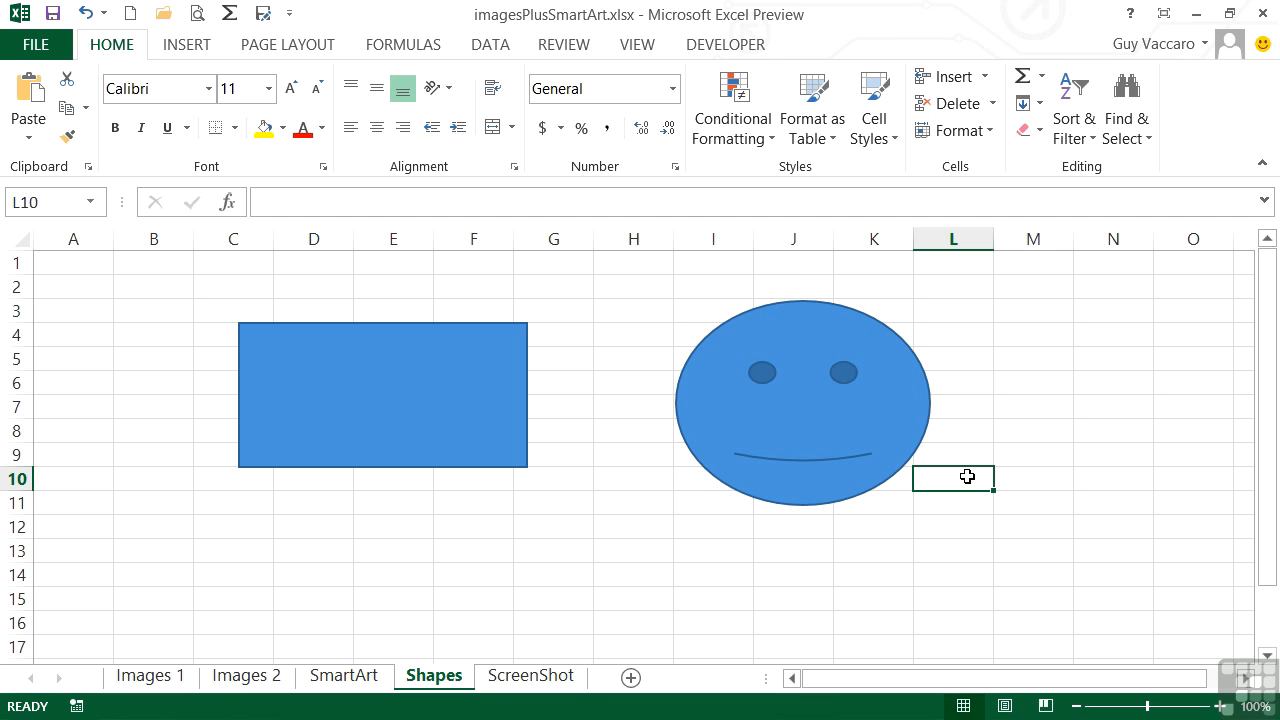
Draw a rectangular callout about 1.31" high and 1.59" wide over columns M to O, beside the smiley face.
click(188, 45)
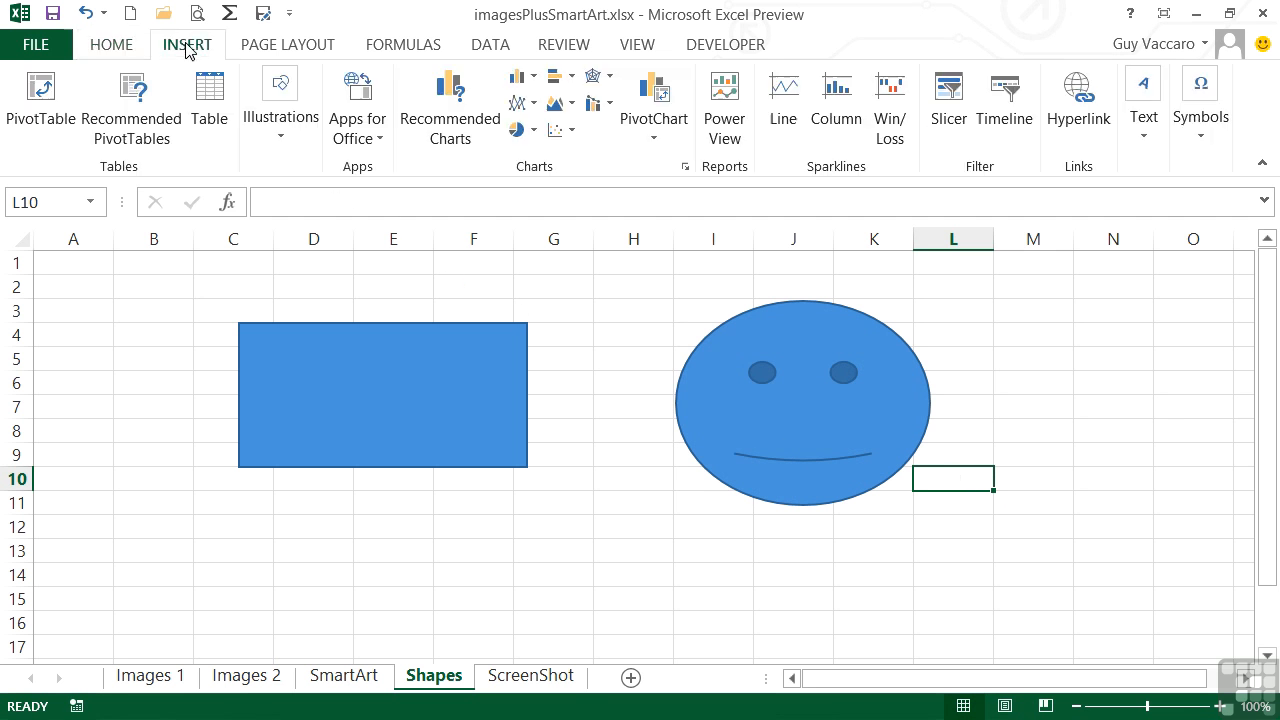
click(282, 145)
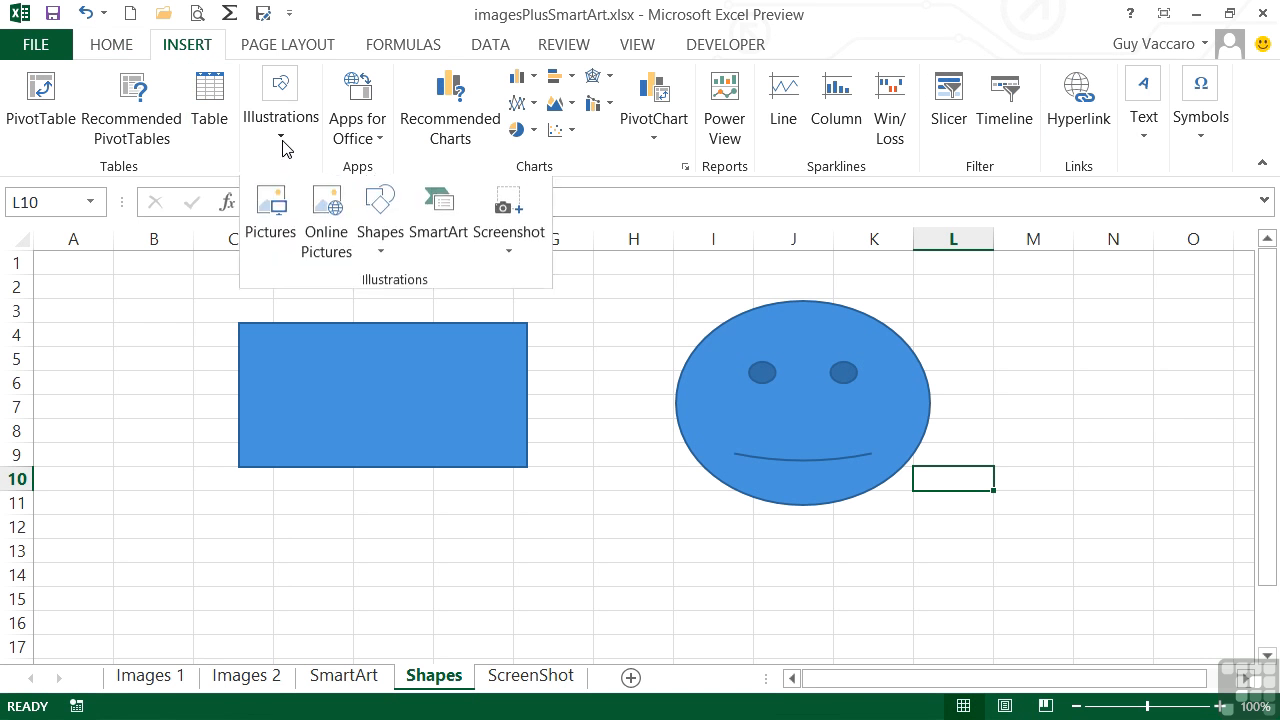
click(381, 205)
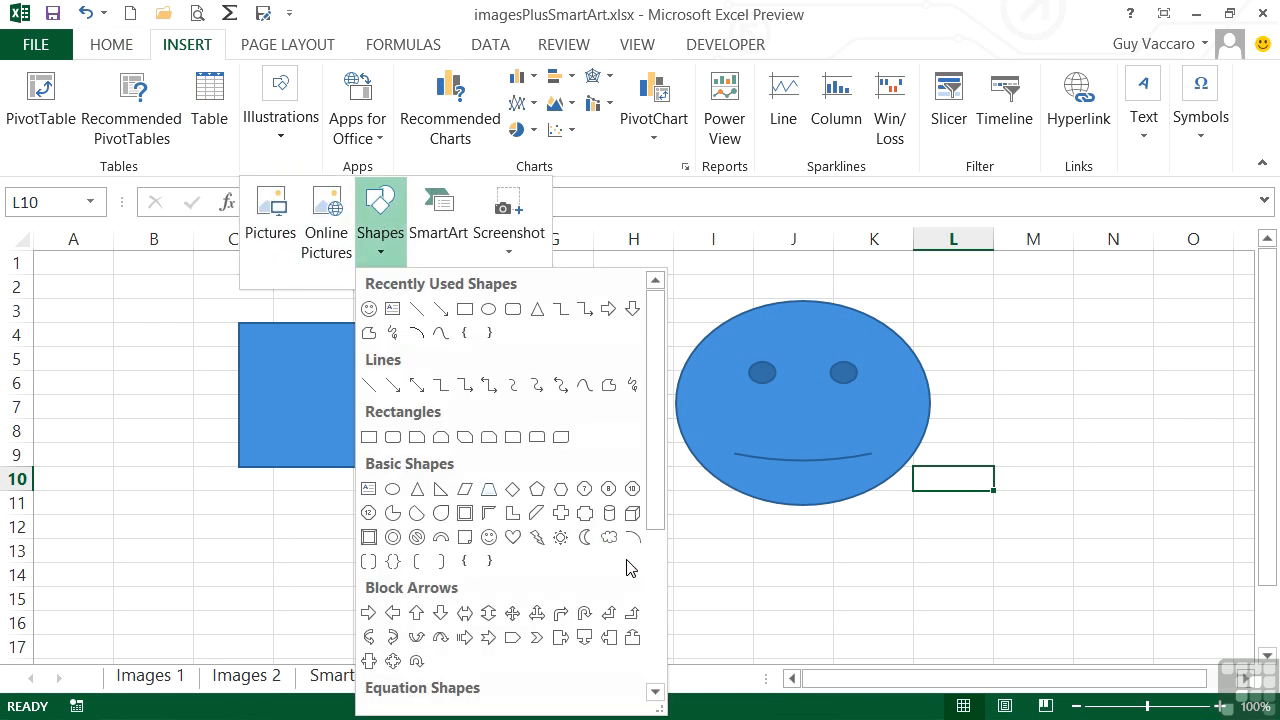
click(656, 577)
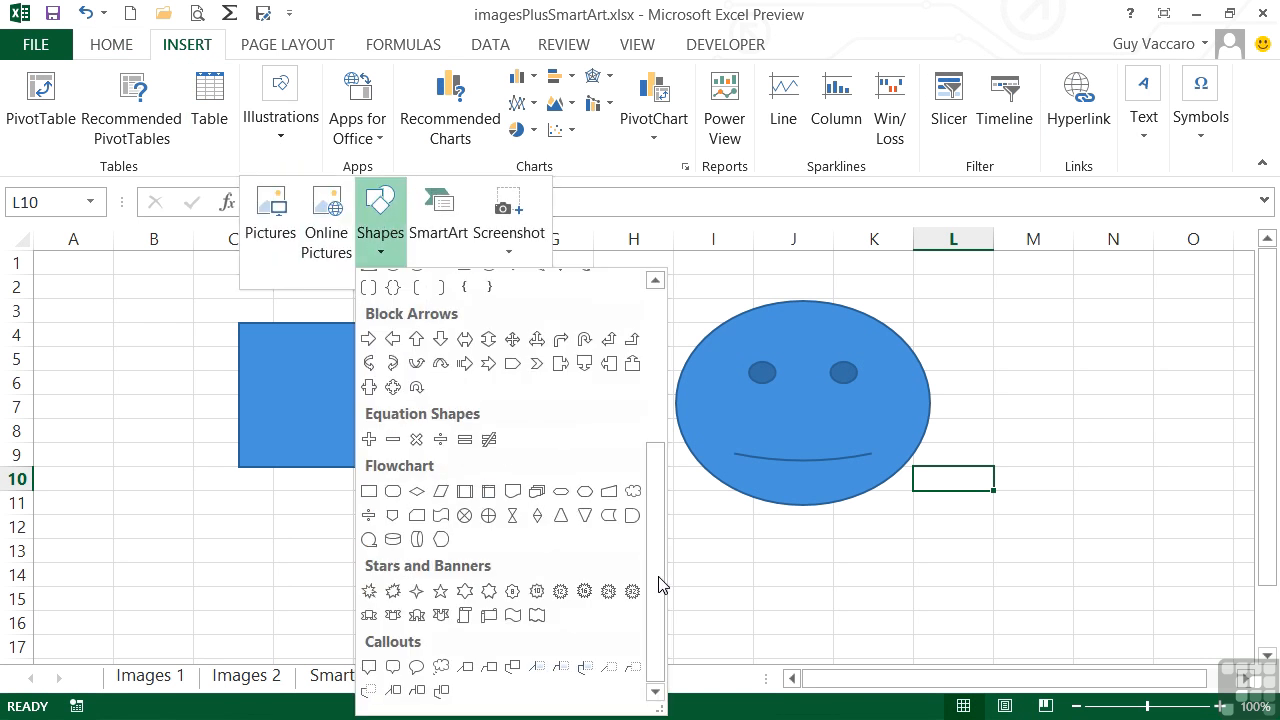
click(378, 670)
mouse_move(1008, 305)
mouse_down()
mouse_move(1123, 434)
mouse_move(1177, 441)
mouse_move(1199, 462)
mouse_up()
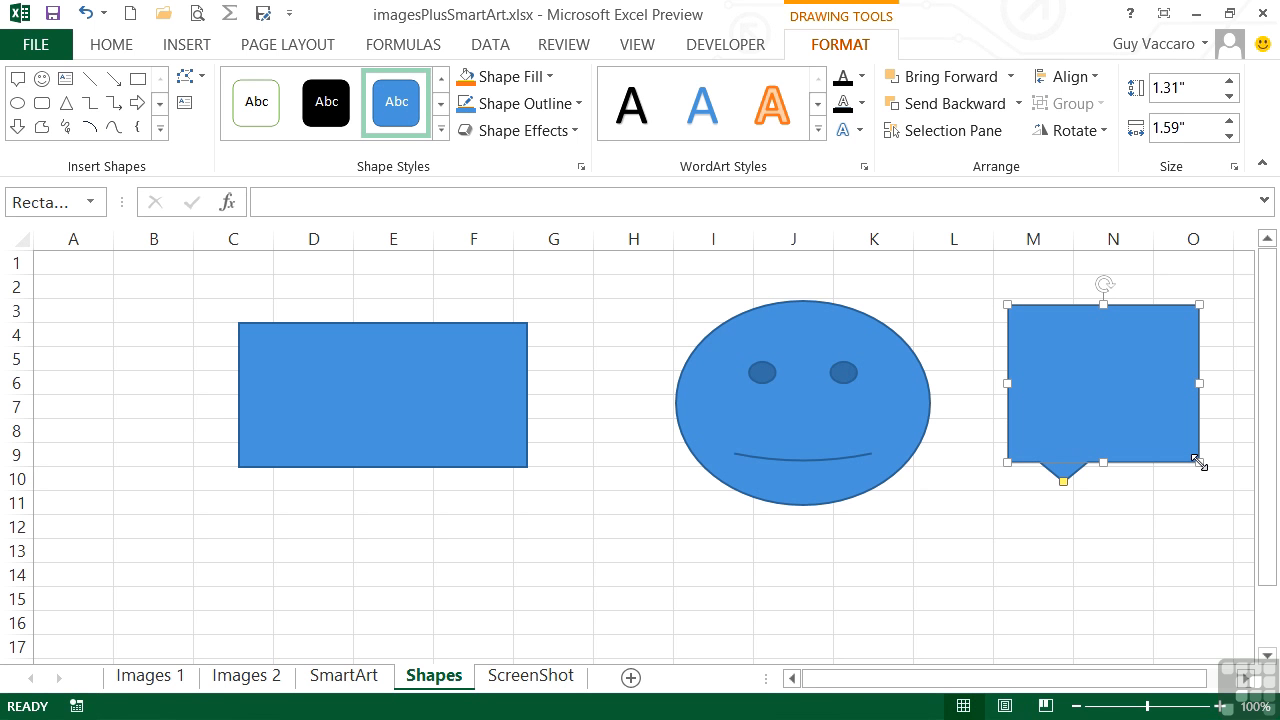
Add the text "This is amazing!!" inside the rectangular callout.
right_click(1115, 374)
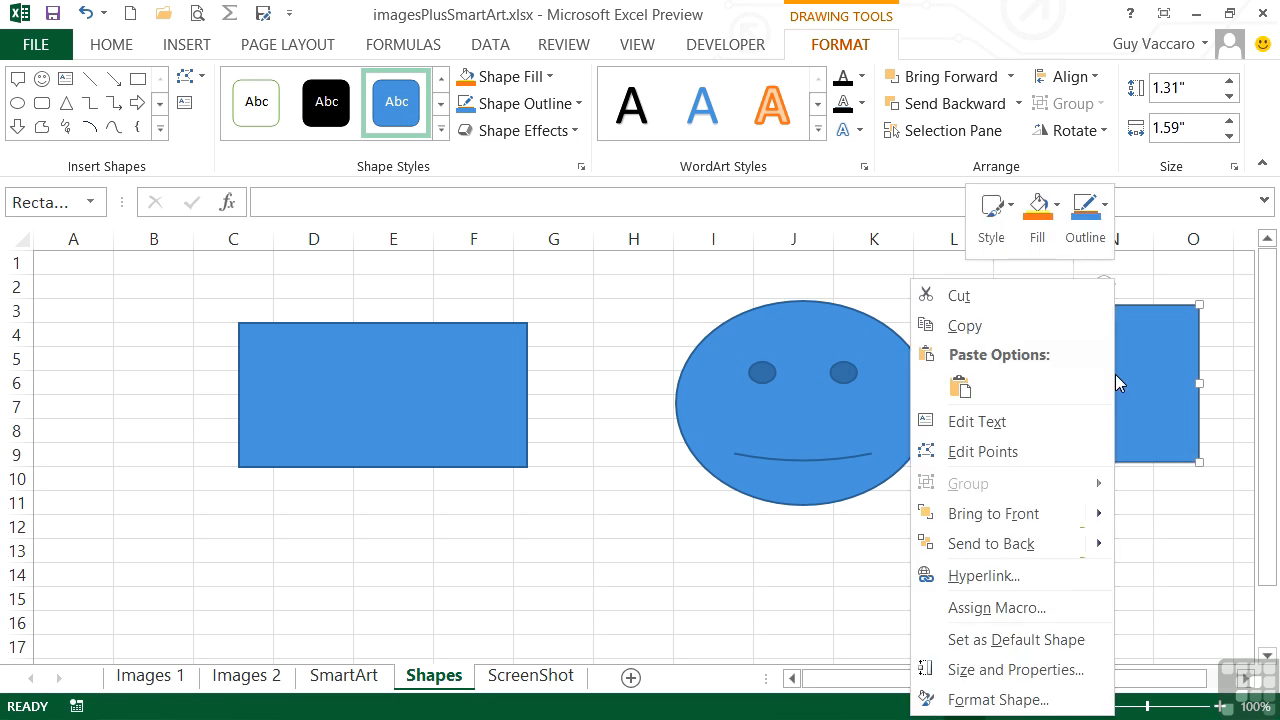
click(1012, 423)
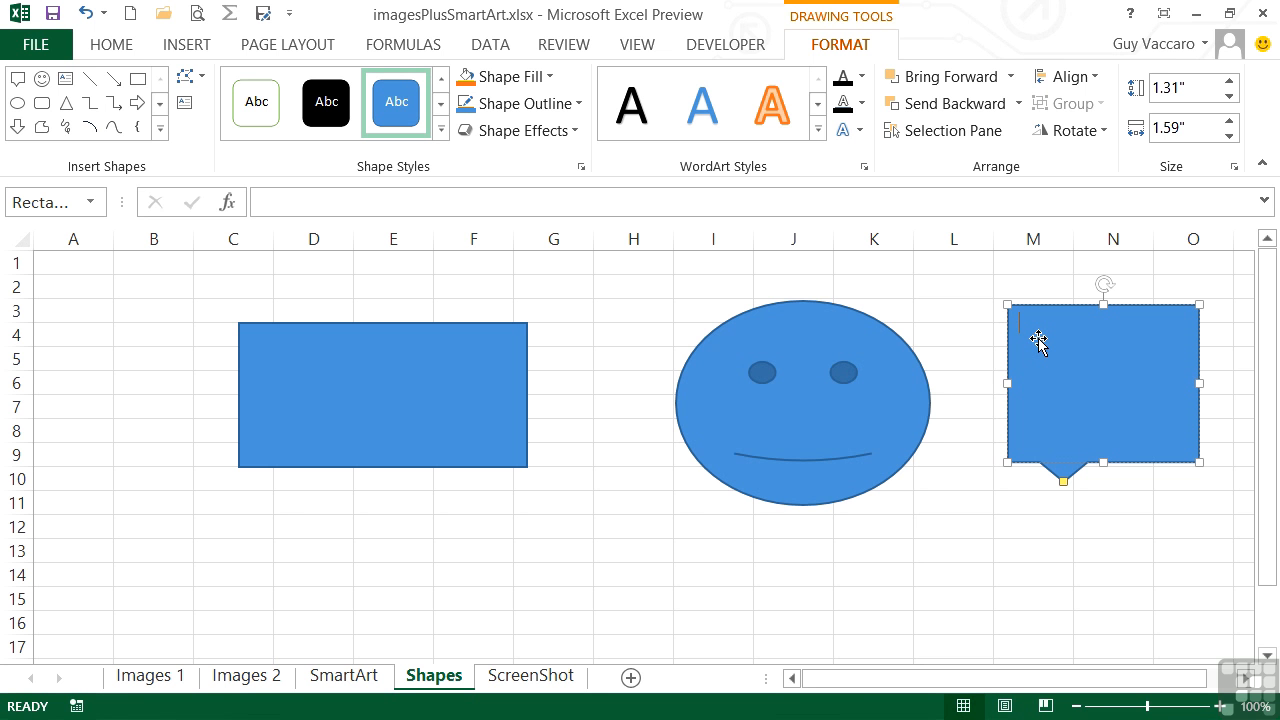
text(This is amazing!!)
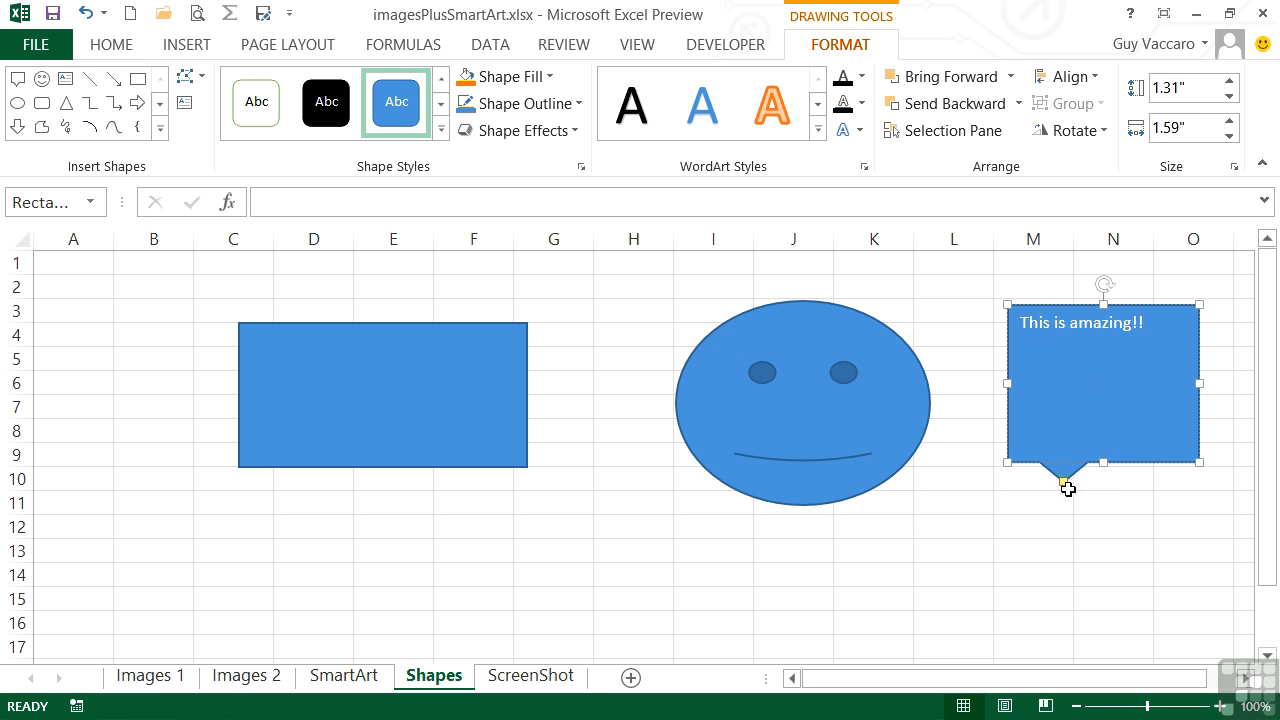
Shorten the callout to fit its single text line and point its tail at the smiley face's lower-right edge.
drag(1064, 484, 910, 481)
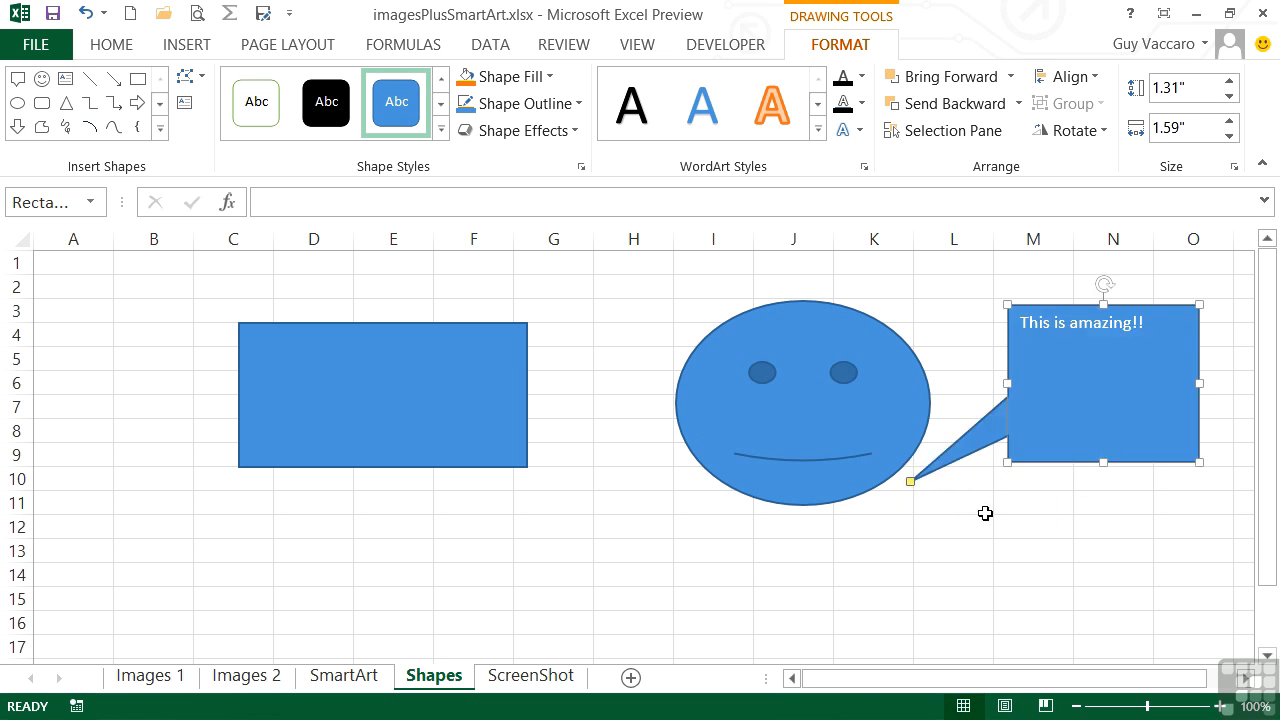
click(1131, 477)
click(1105, 458)
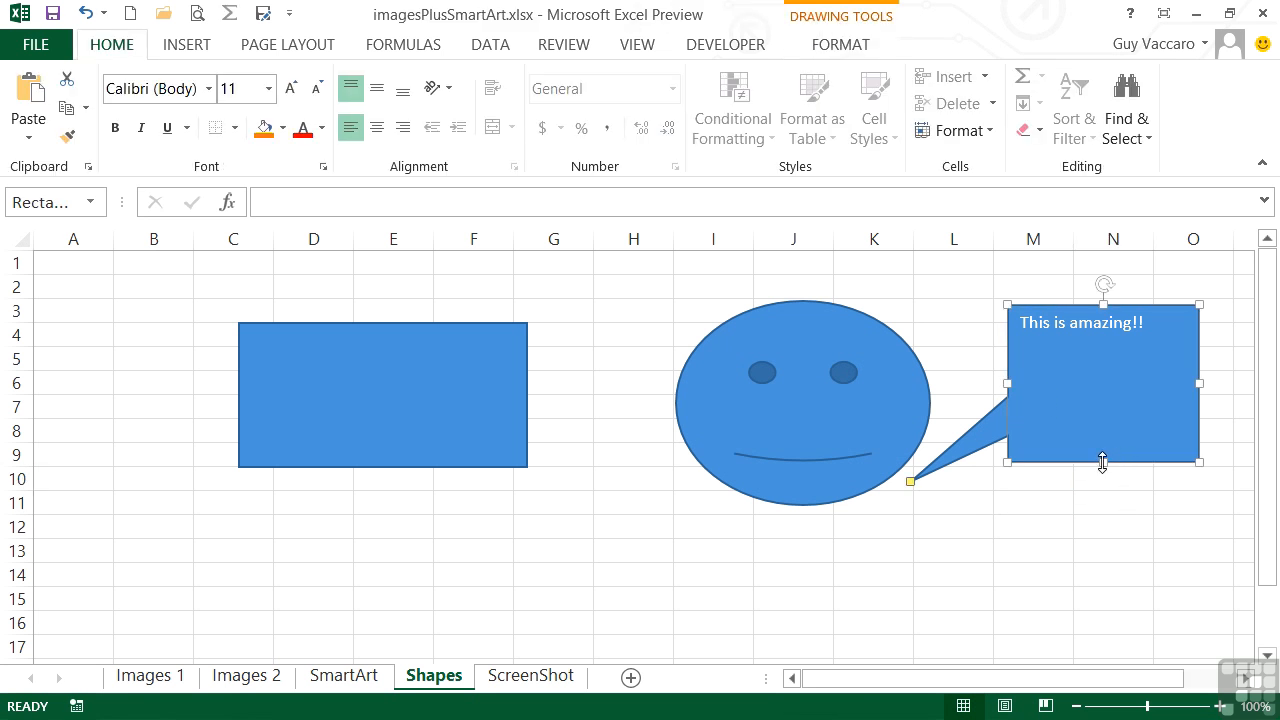
drag(1103, 462, 1103, 354)
drag(912, 362, 917, 464)
click(1054, 478)
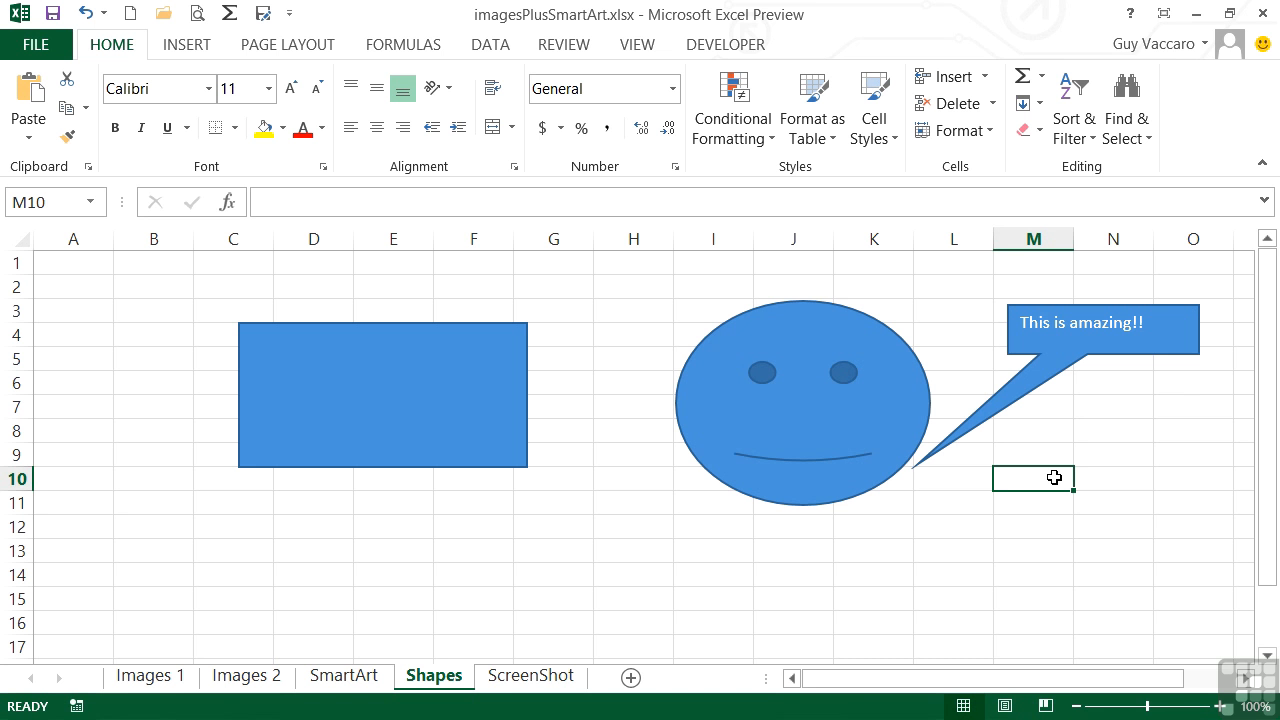
click(966, 430)
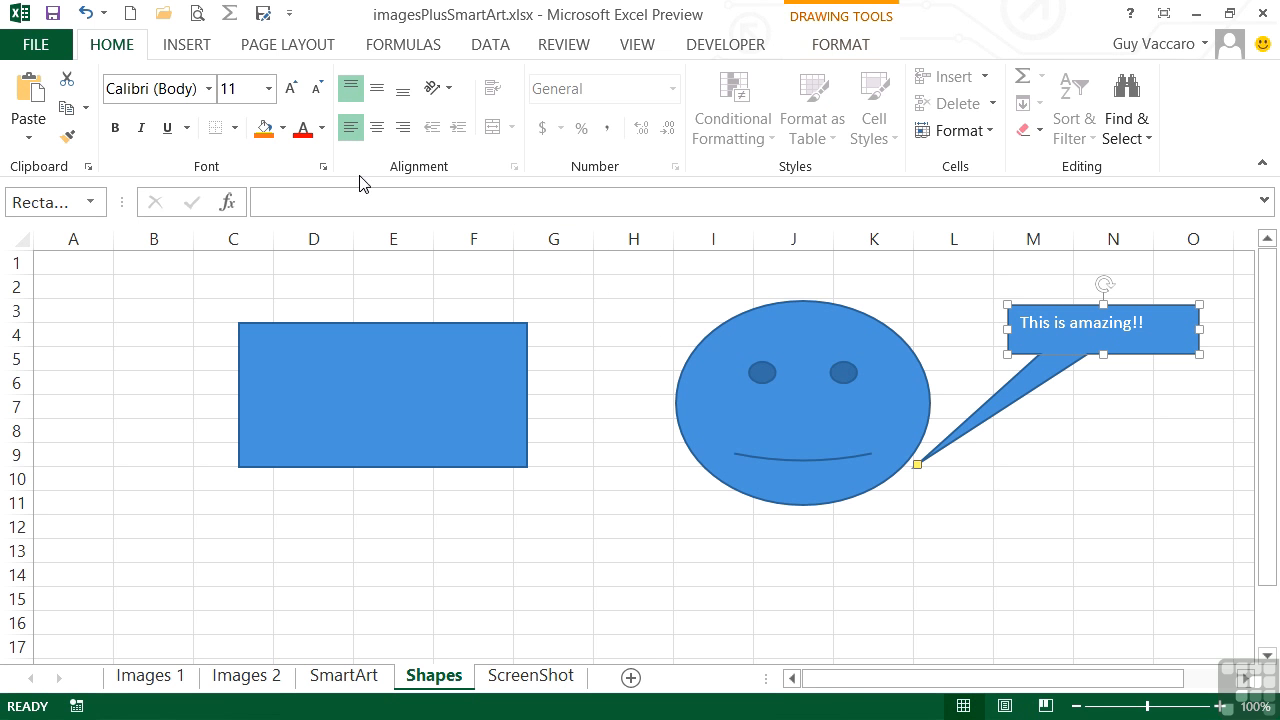
click(197, 47)
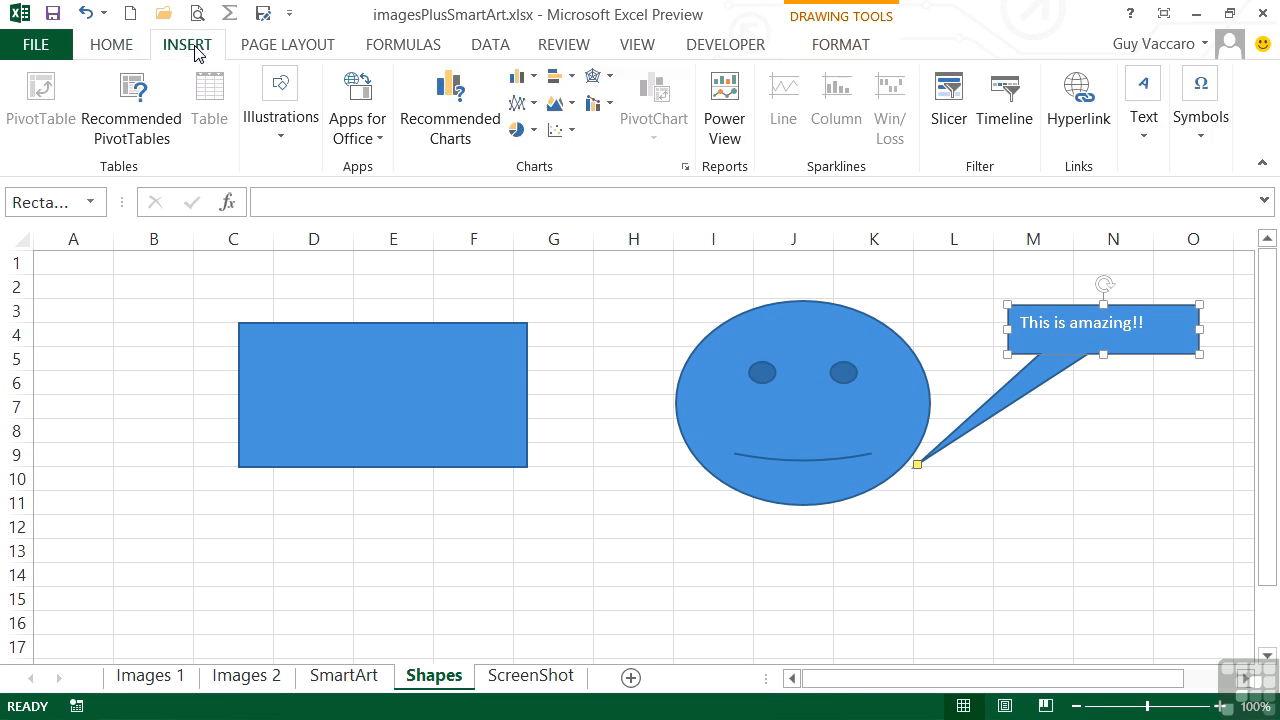
click(286, 140)
click(380, 244)
scroll(482, 508, down, 3)
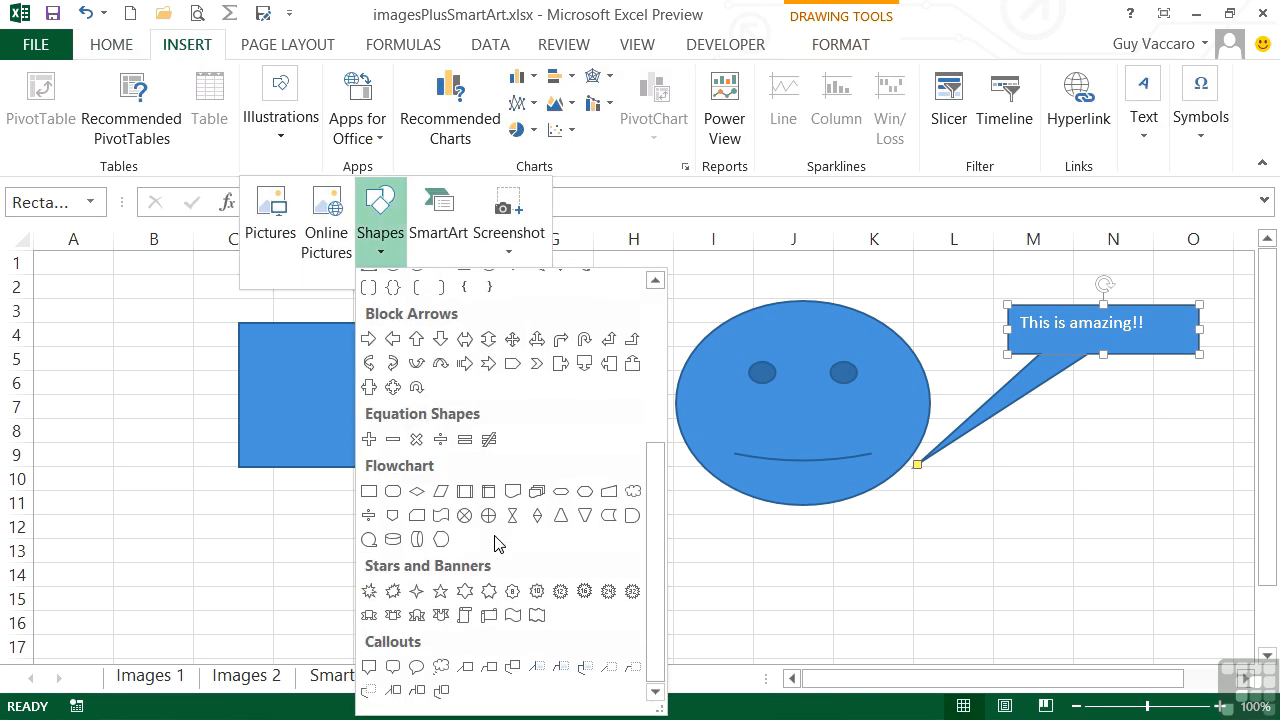
click(442, 676)
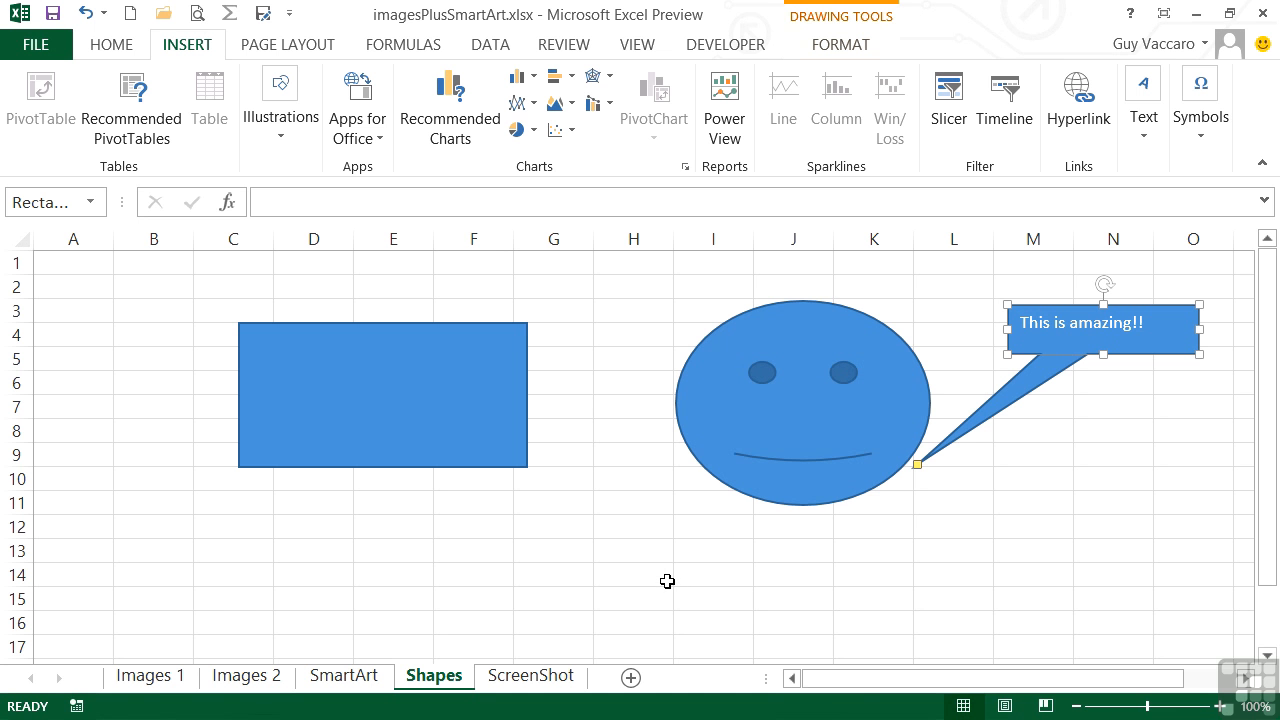
Insert a screenshot of the open Chapter 12 folder window on the ScreenShot worksheet.
click(531, 676)
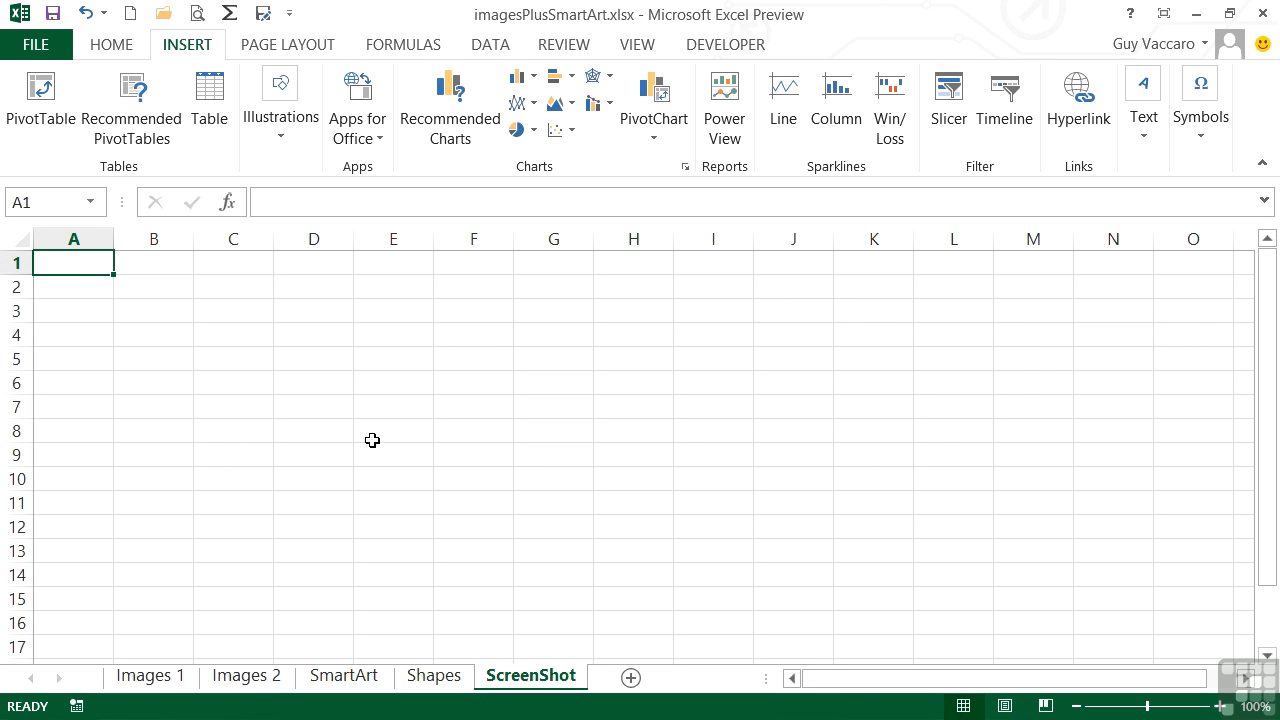
click(283, 138)
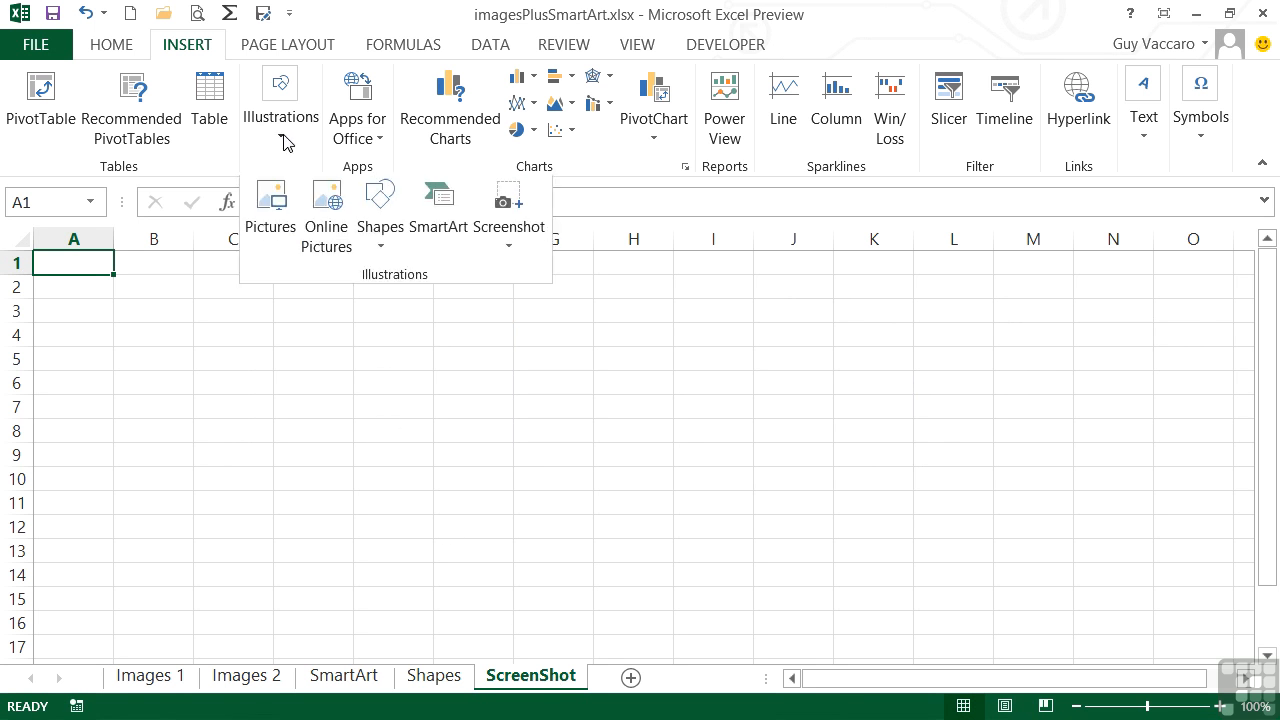
click(509, 258)
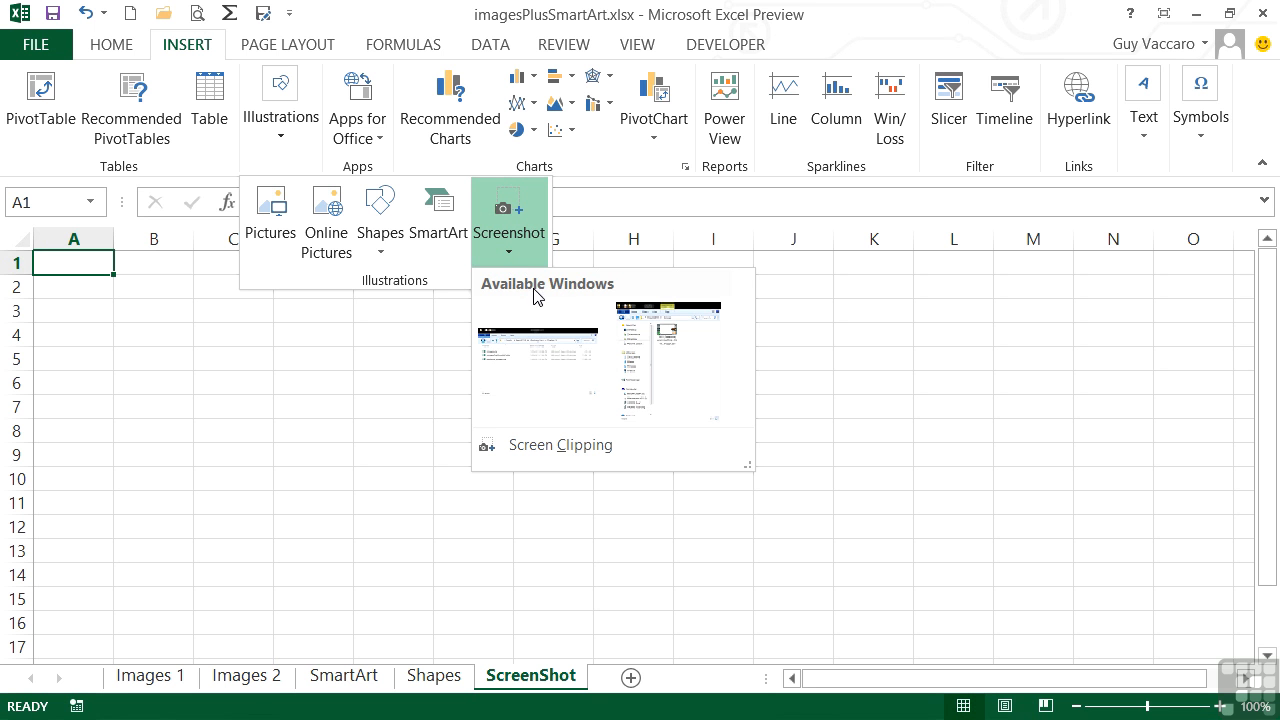
click(519, 376)
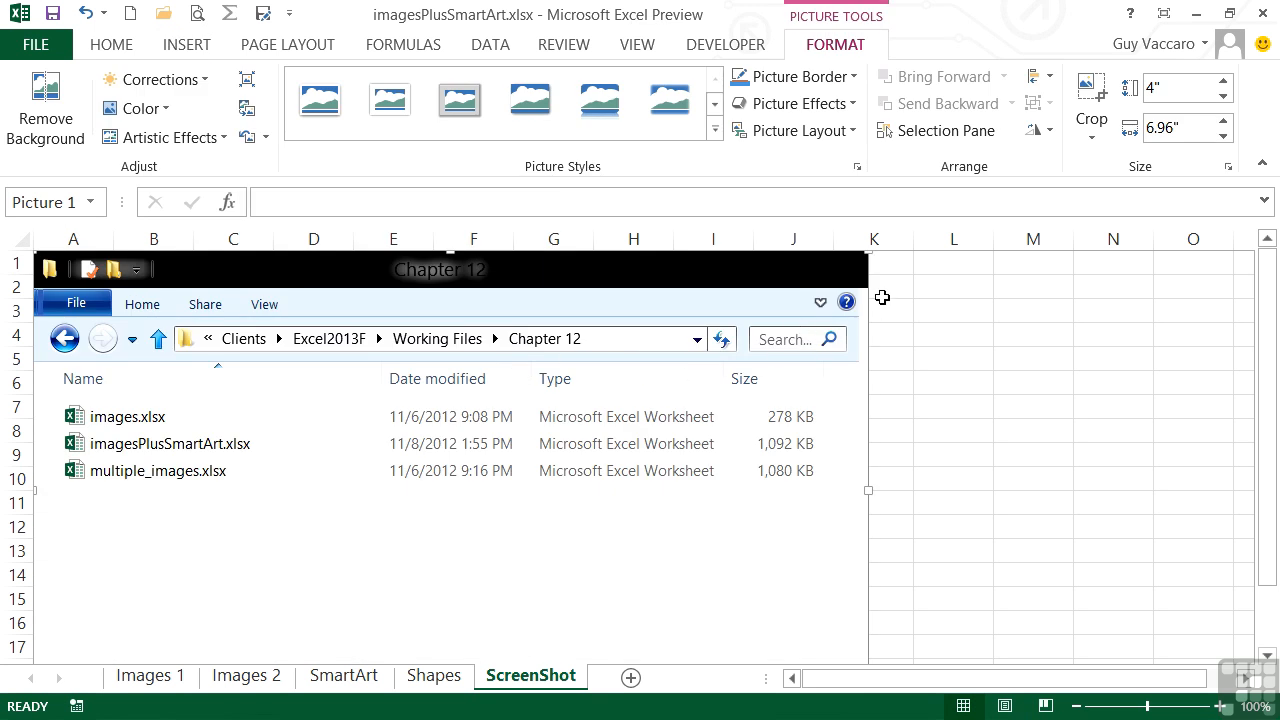
Shrink the folder screenshot to about 2.53" high and 4.41" wide and place it tilted slightly clockwise over columns F to L.
drag(869, 261, 731, 314)
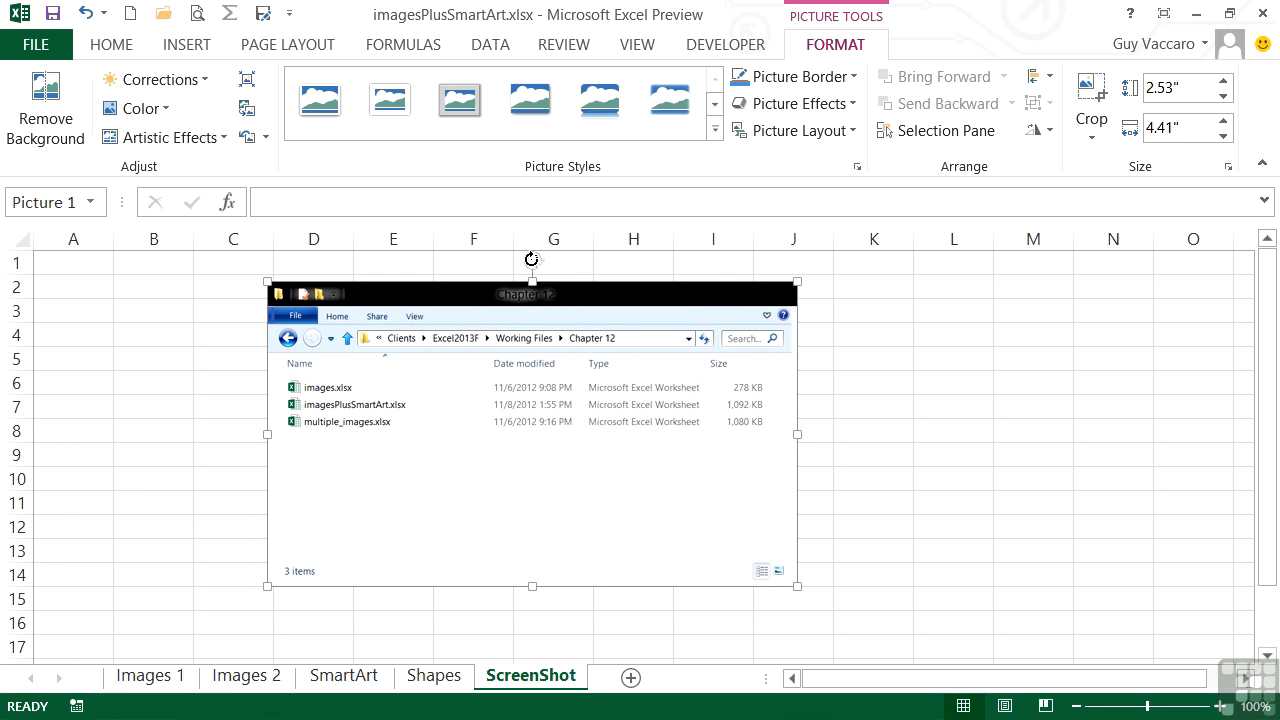
drag(533, 260, 565, 296)
drag(590, 366, 734, 399)
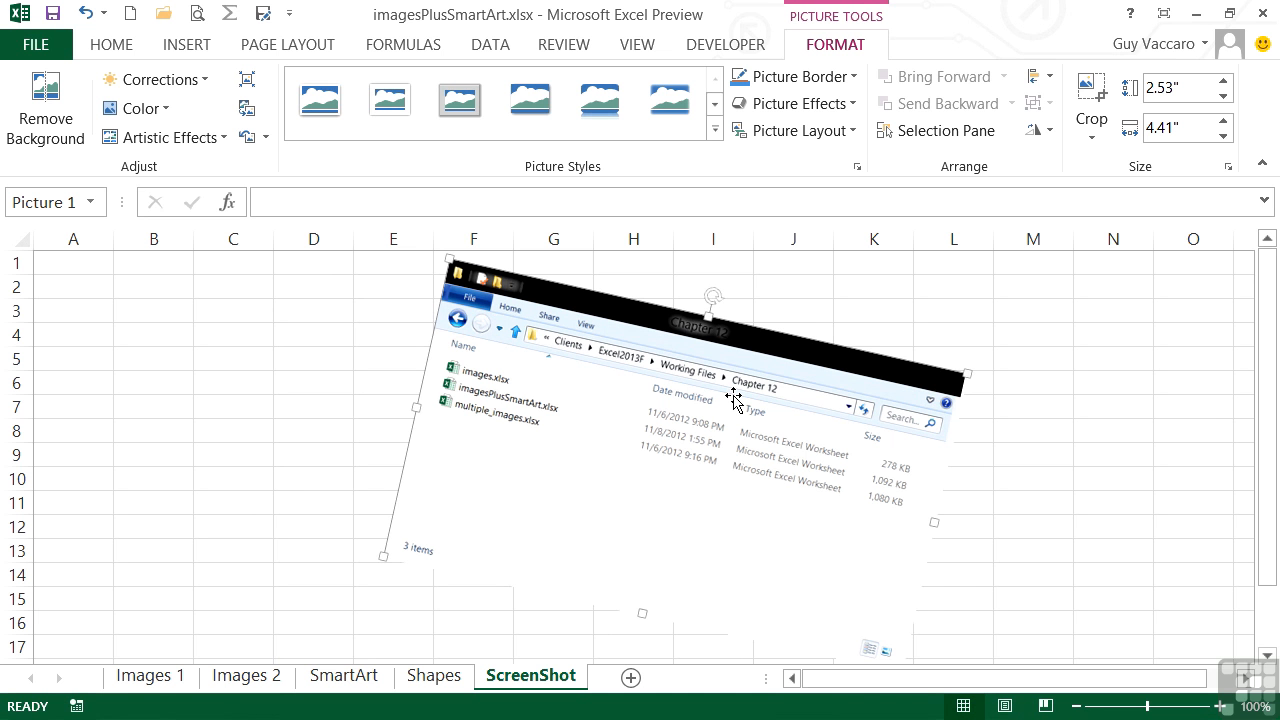
Insert a screen clipping, about 1.09" by 2.13", of the three file names in the Chapter 12 window and position it over columns B to D.
click(240, 406)
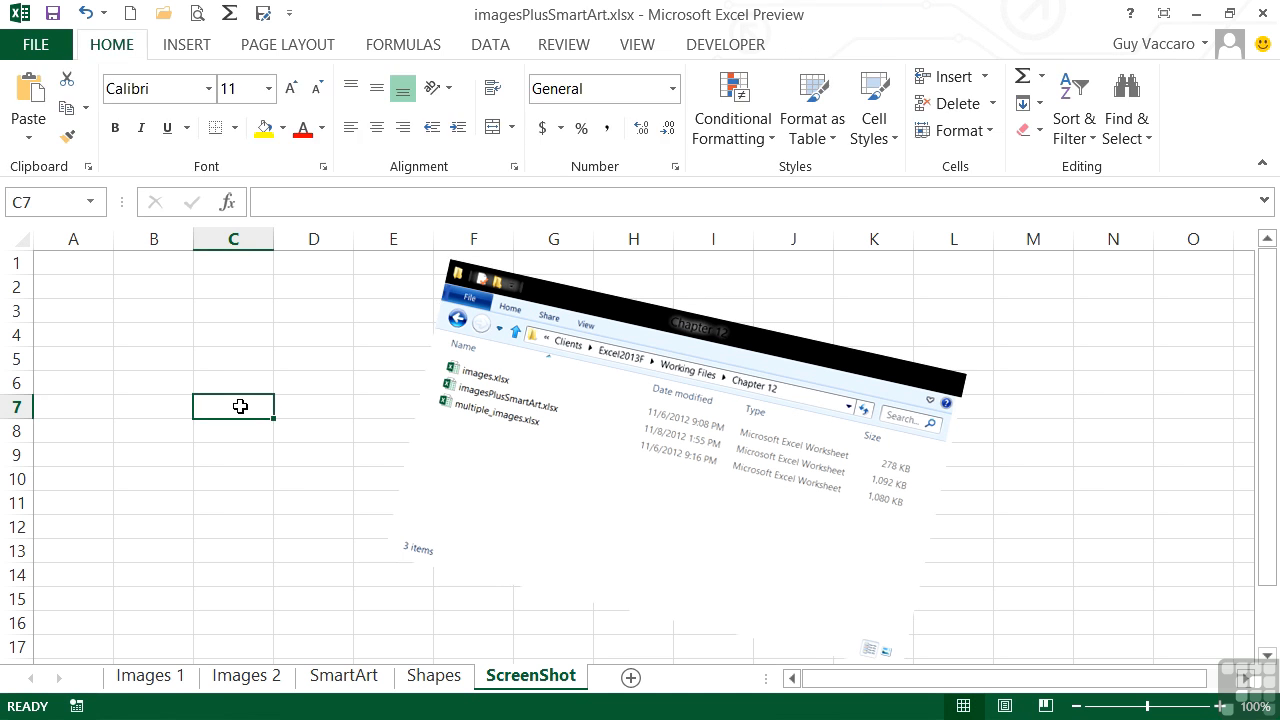
click(187, 52)
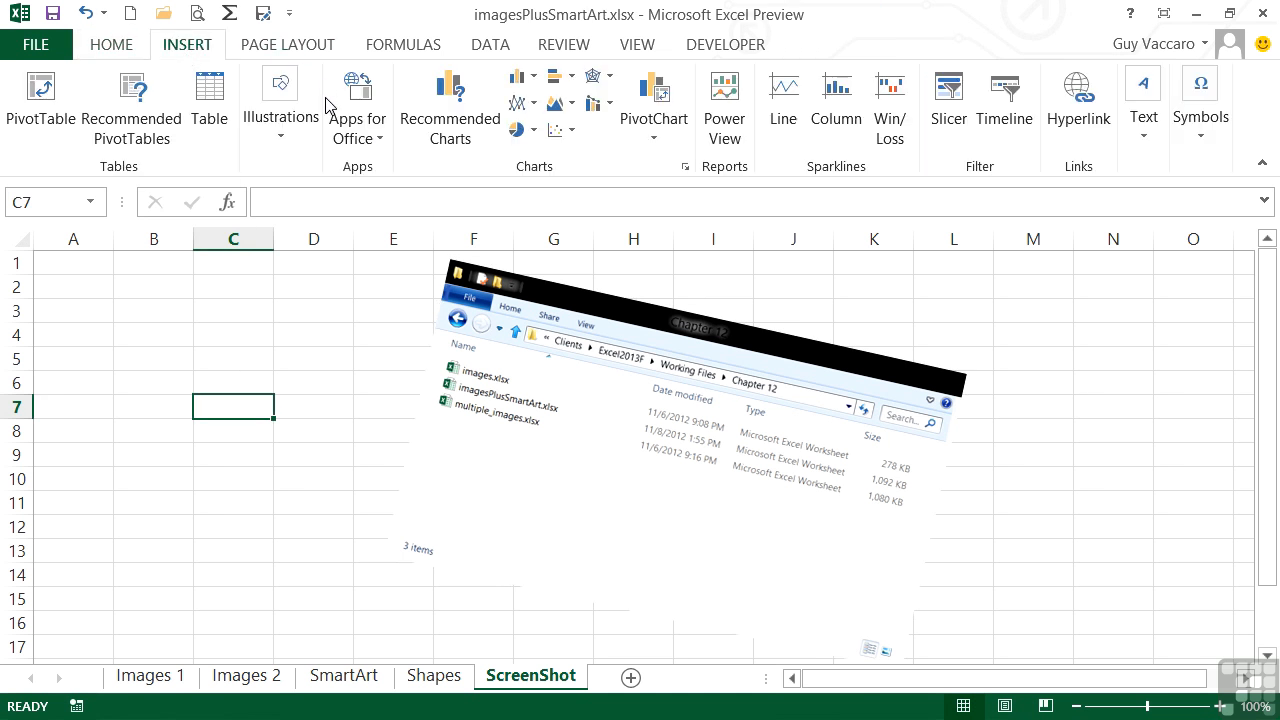
click(297, 143)
click(513, 253)
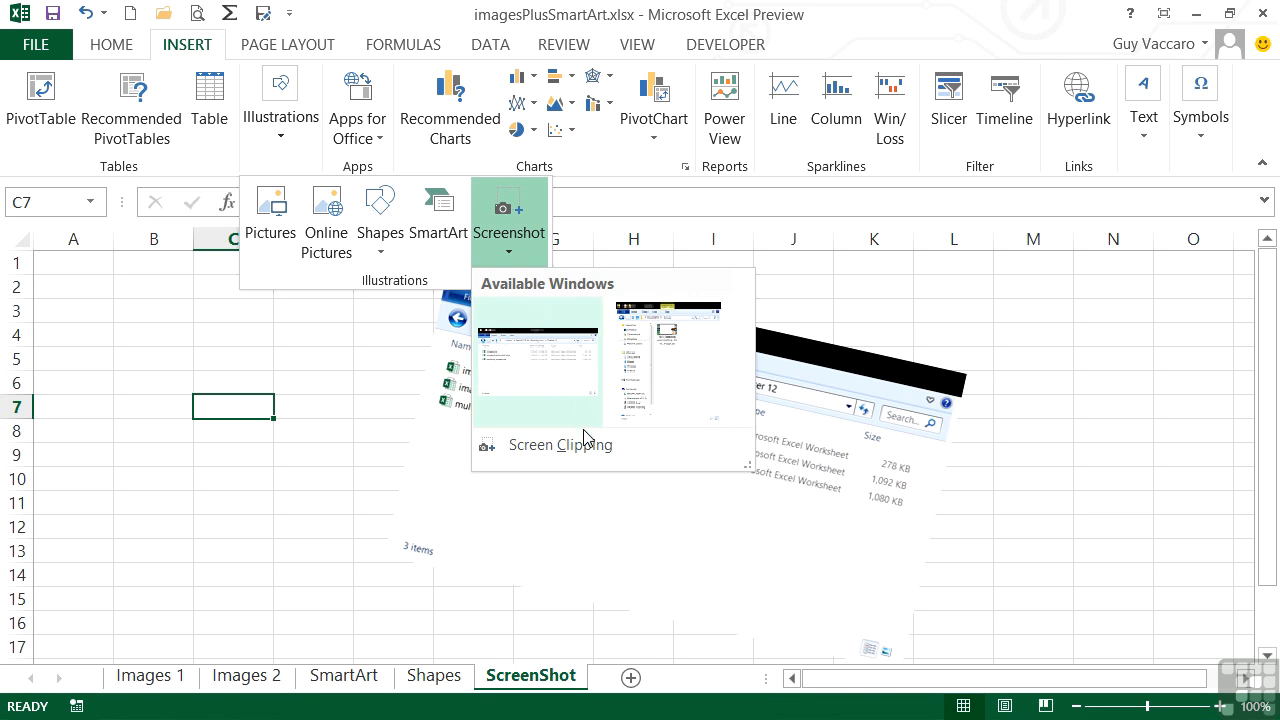
click(549, 446)
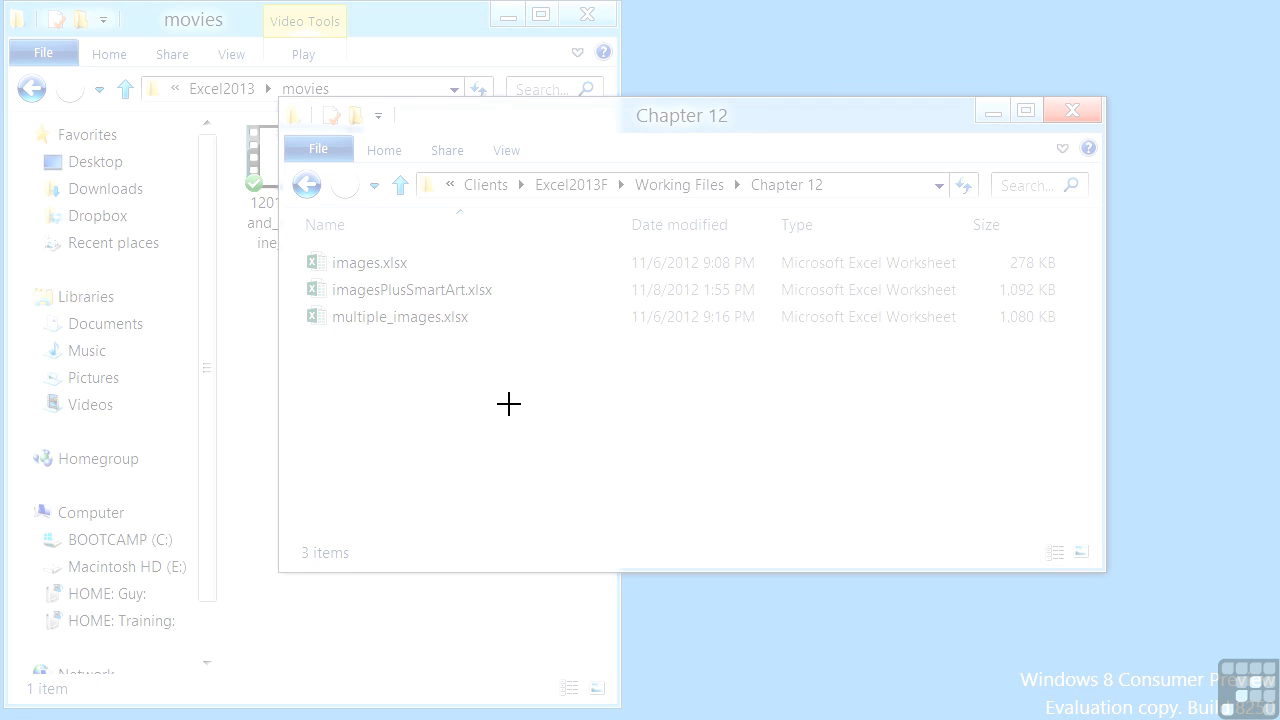
drag(285, 231, 543, 363)
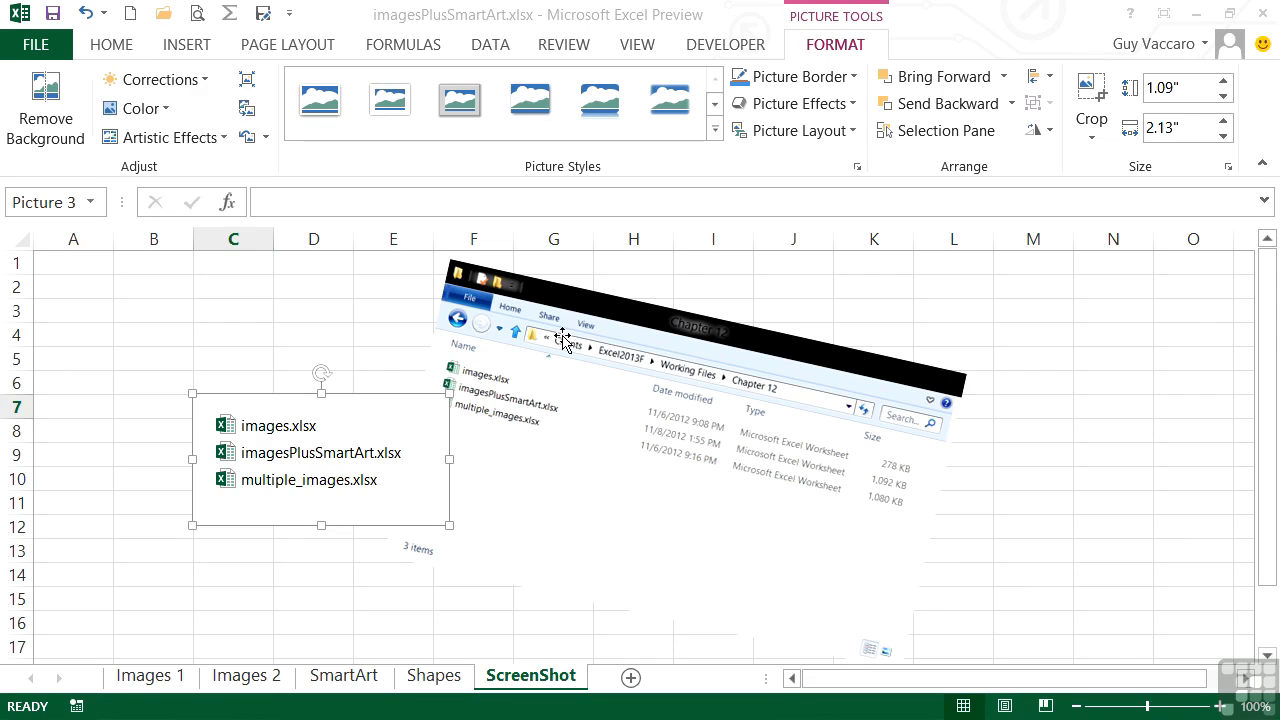
drag(389, 431, 296, 325)
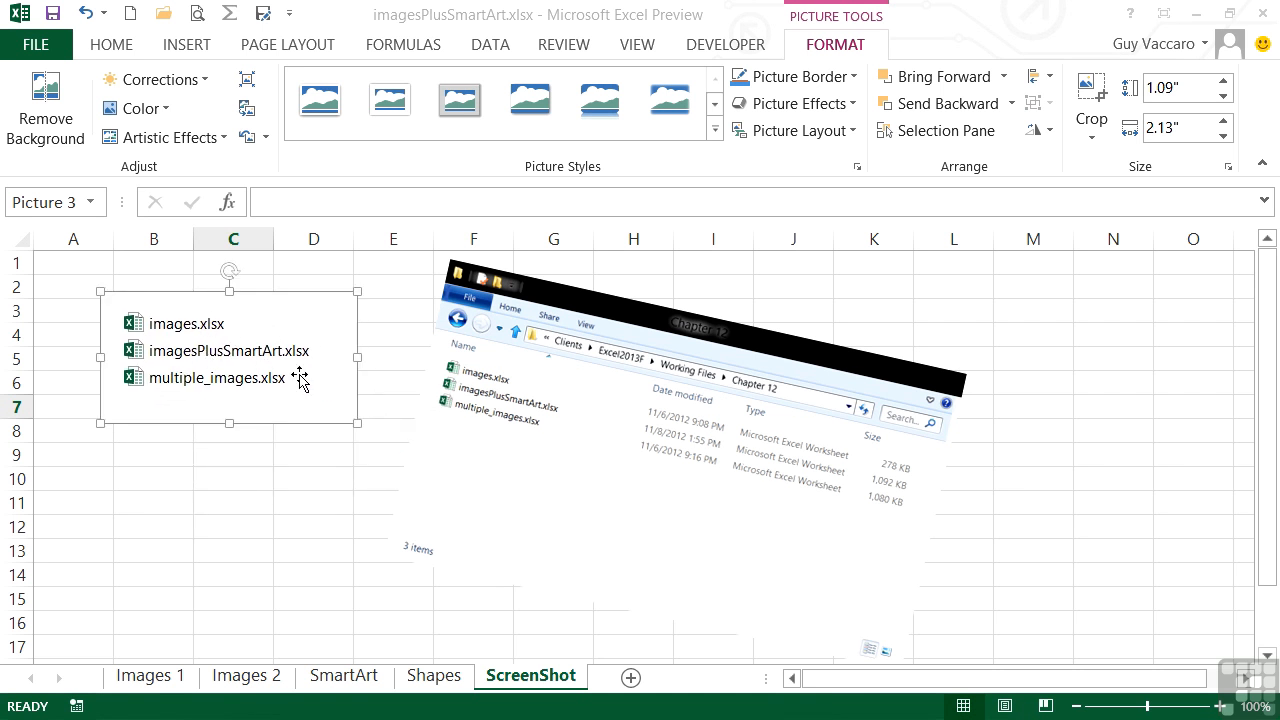